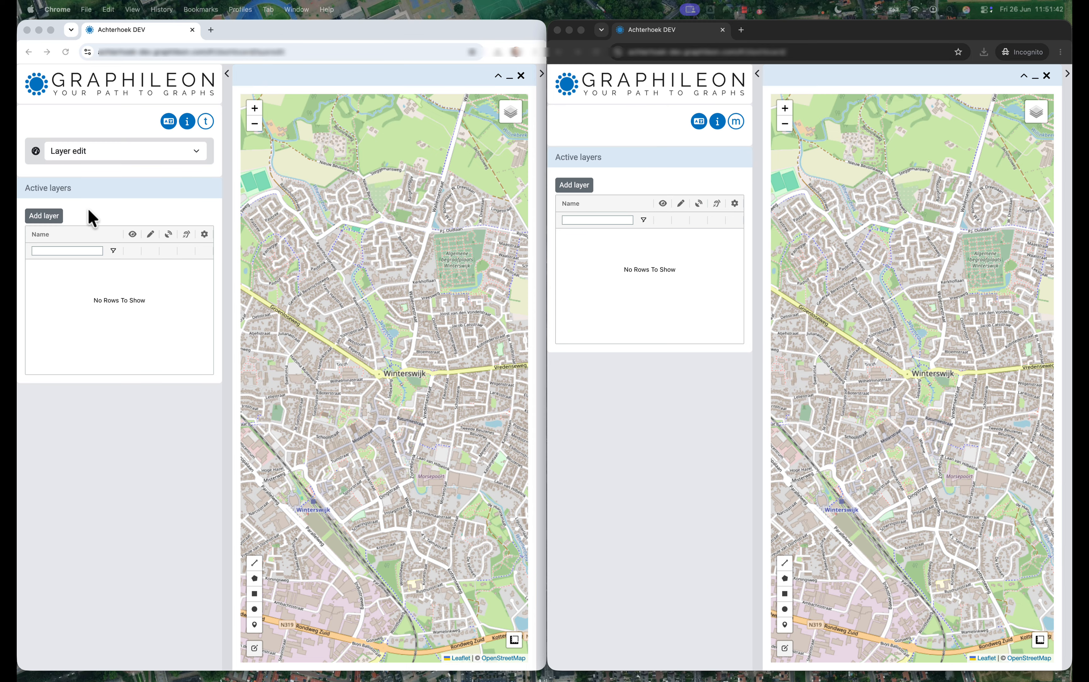
- Filter the layers list by name for "hoofd" and activate the Hoofdgroenstructuur layer
left_click(81, 218)
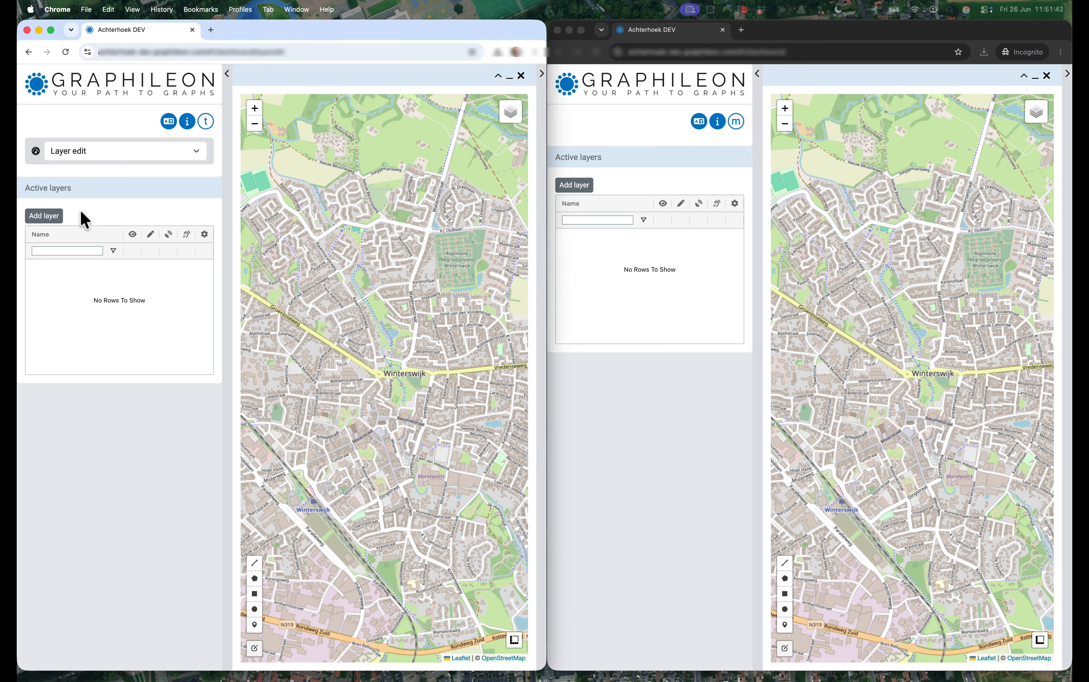
left_click(49, 219)
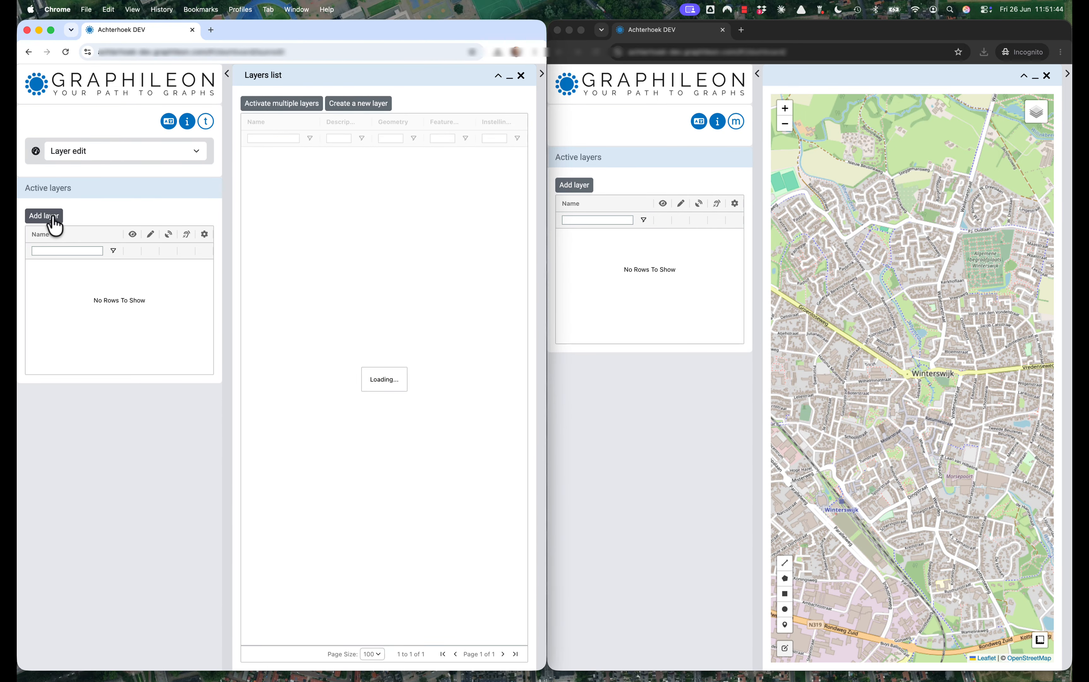
left_click(264, 139)
type("hoof")
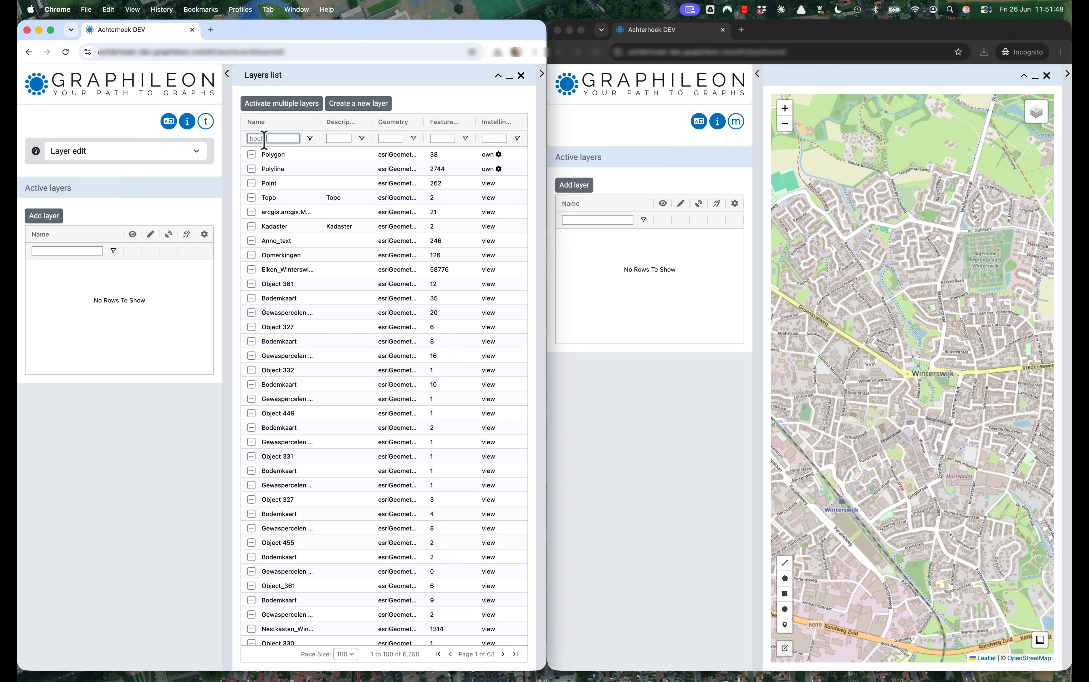
type("d")
left_click(270, 154)
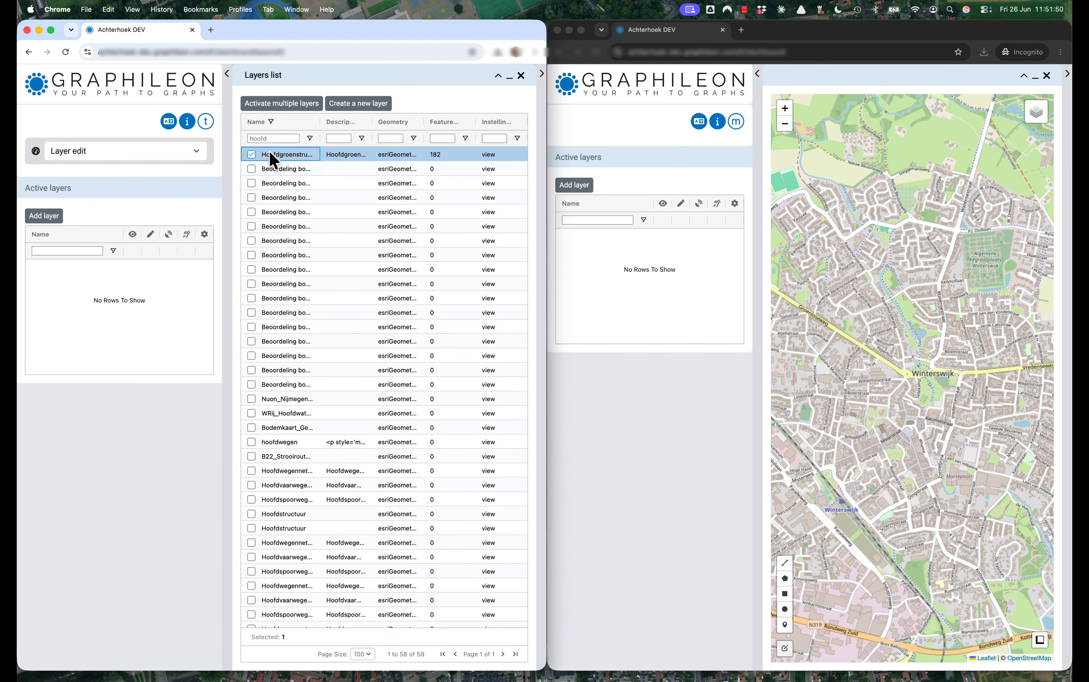
- Find the Markante boom layer with the name filter "markante", activate it and place it above Hoofdgroenstructuur in the active layers
left_click_drag(268, 139, 245, 139)
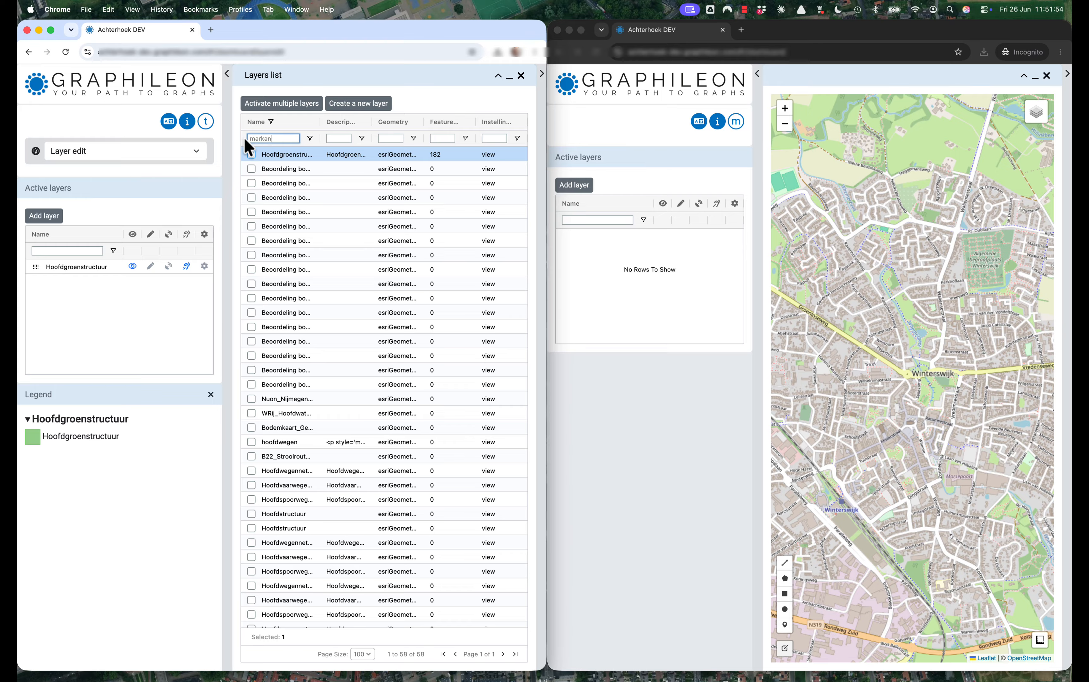
type("markante")
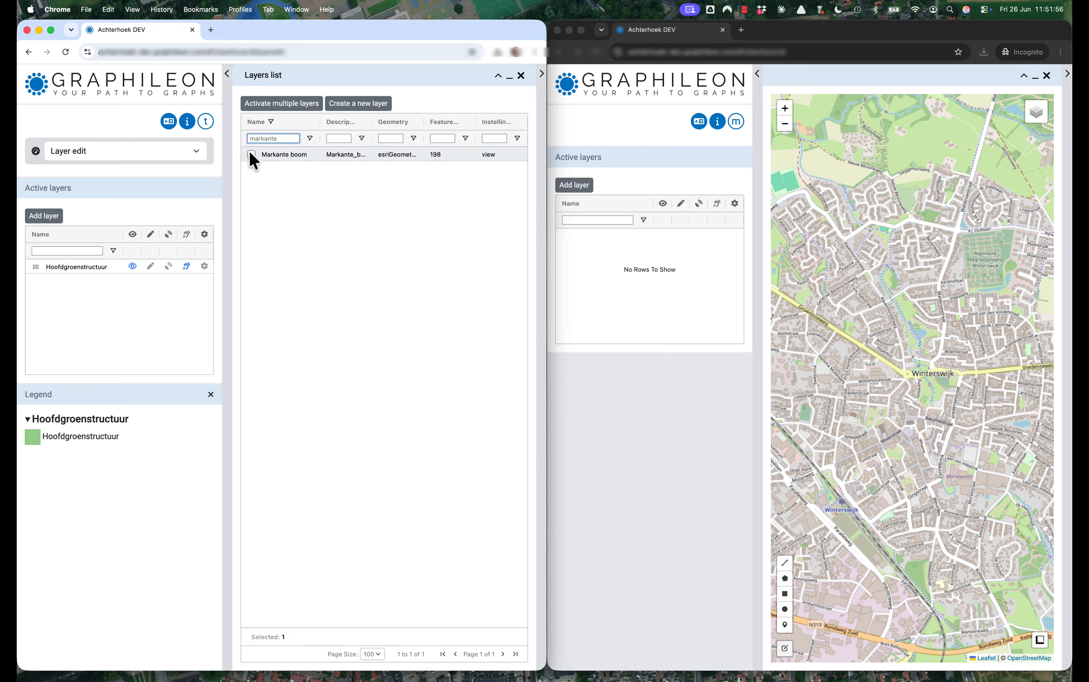
left_click(251, 154)
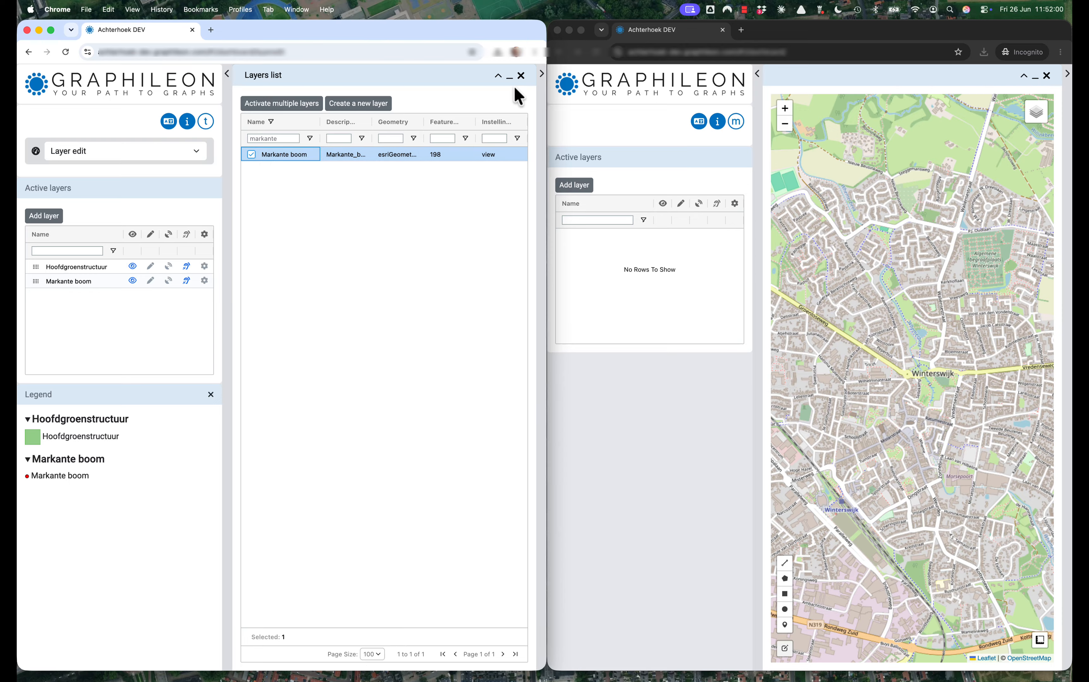
left_click(521, 75)
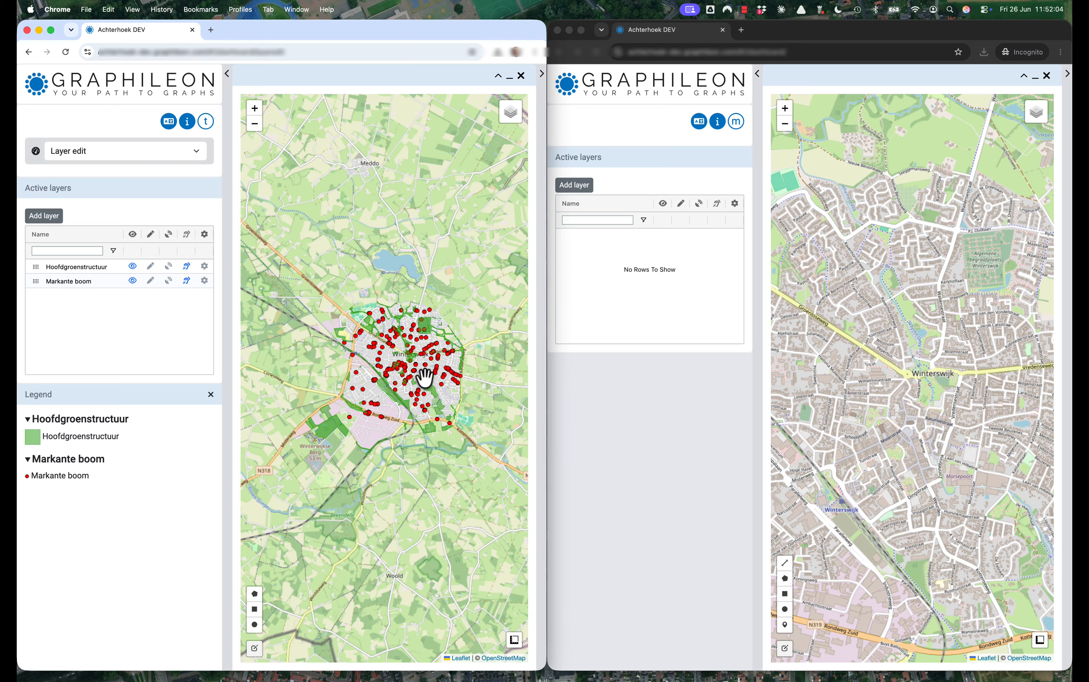
left_click_drag(36, 281, 34, 268)
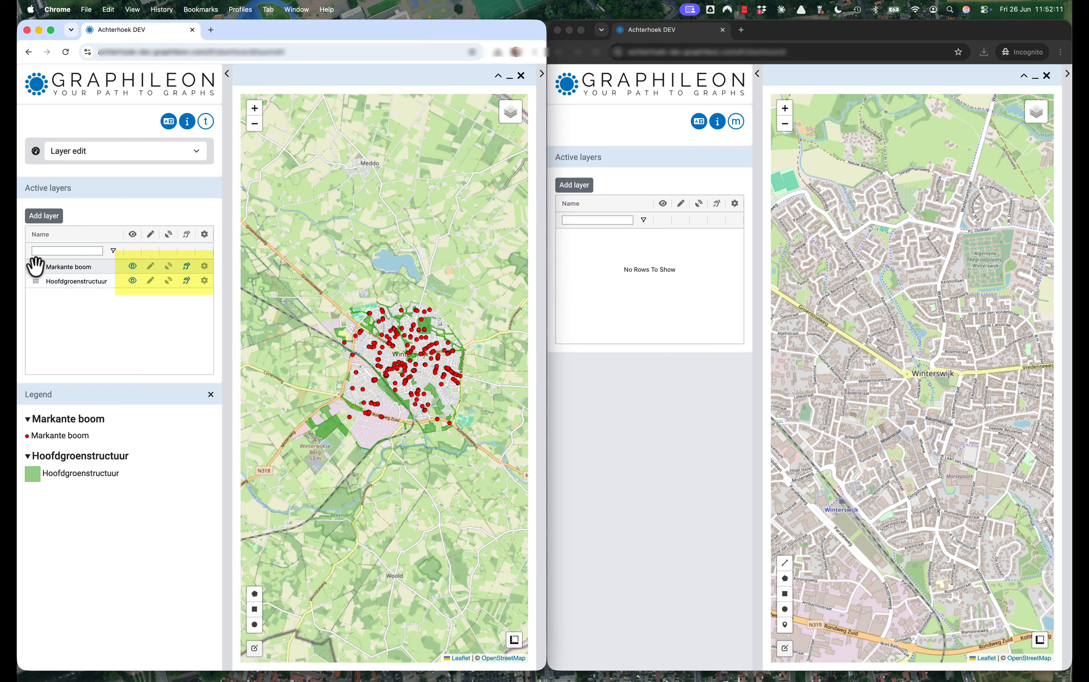
- Create a new polygon layer named Summerfest2026 with the description "Where do activities take place?"
left_click(50, 218)
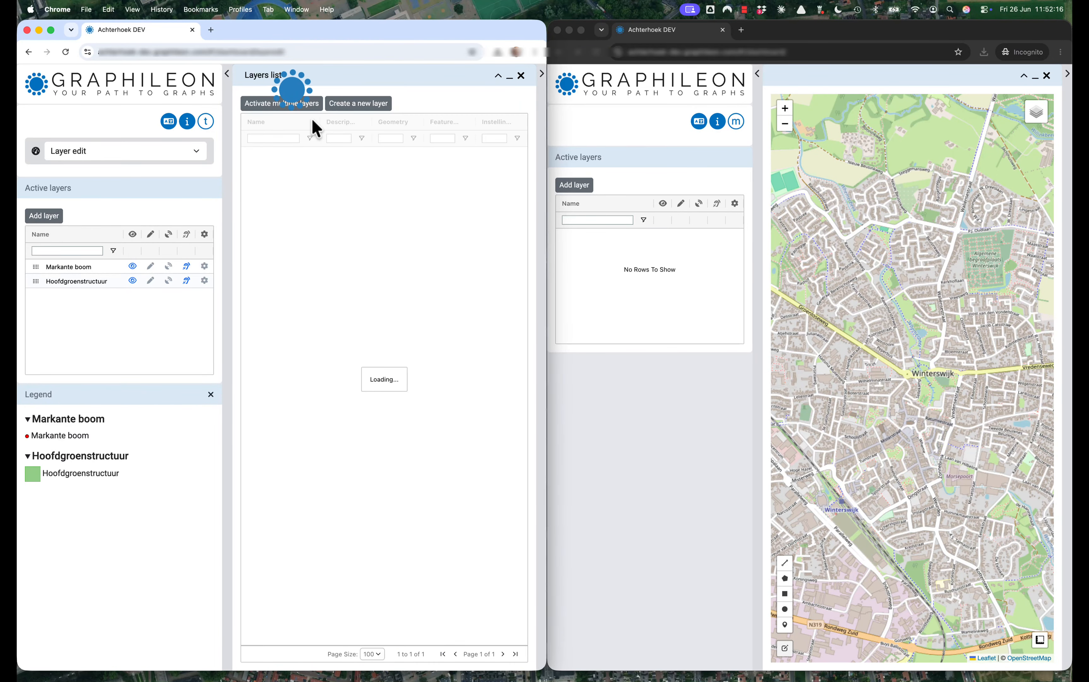
left_click(349, 112)
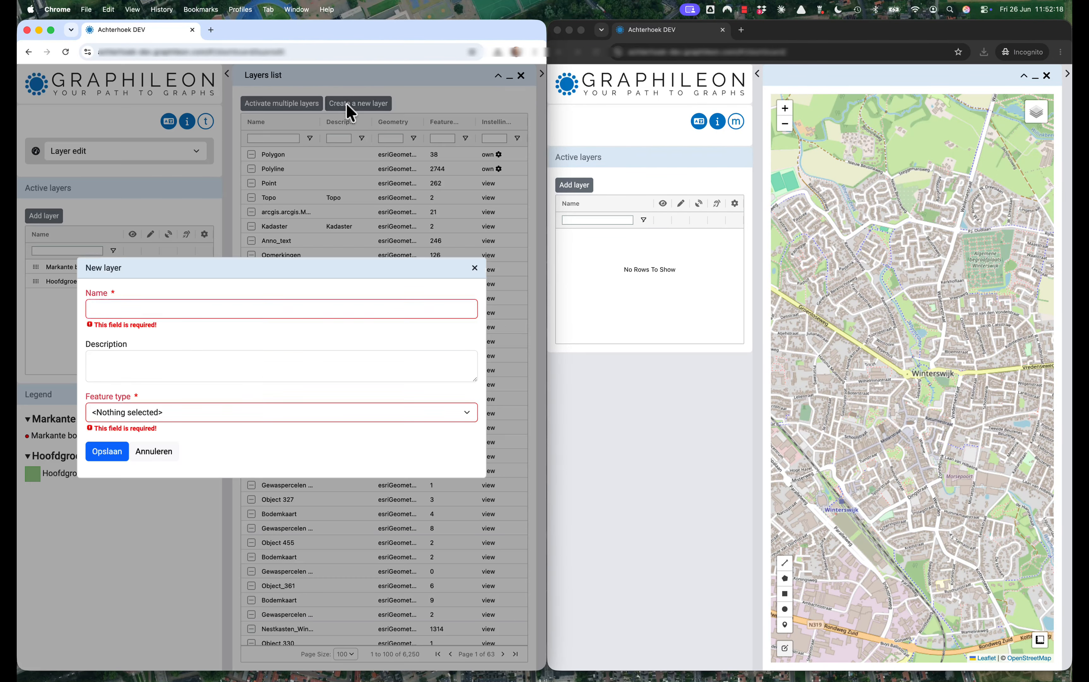
type("Su")
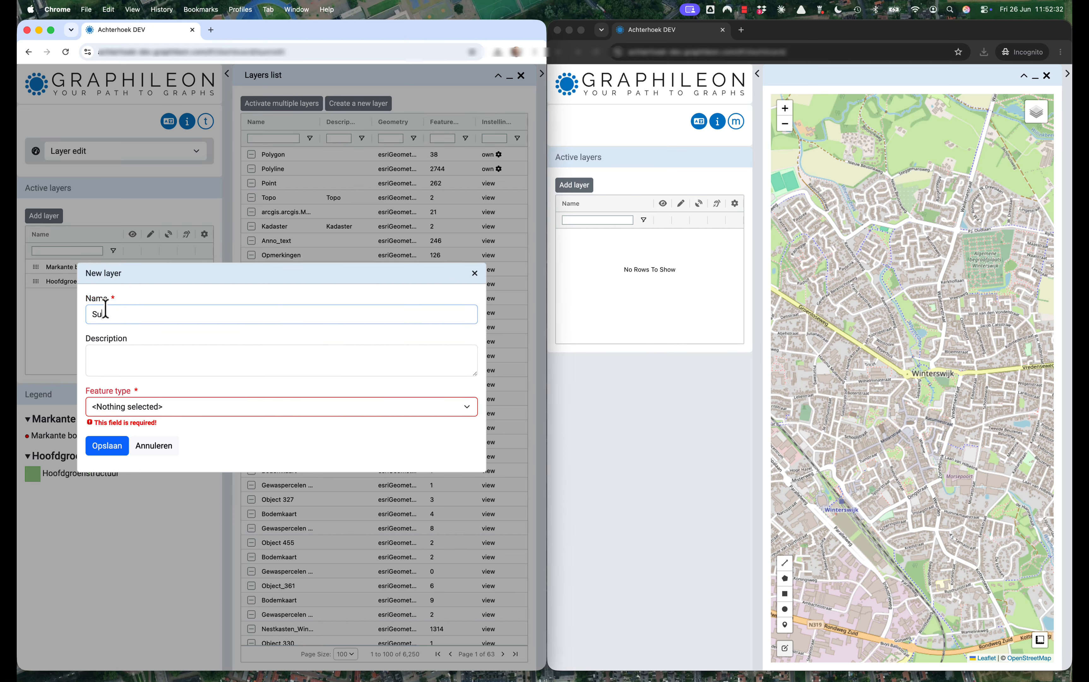
type("mmerfest2026")
left_click(94, 354)
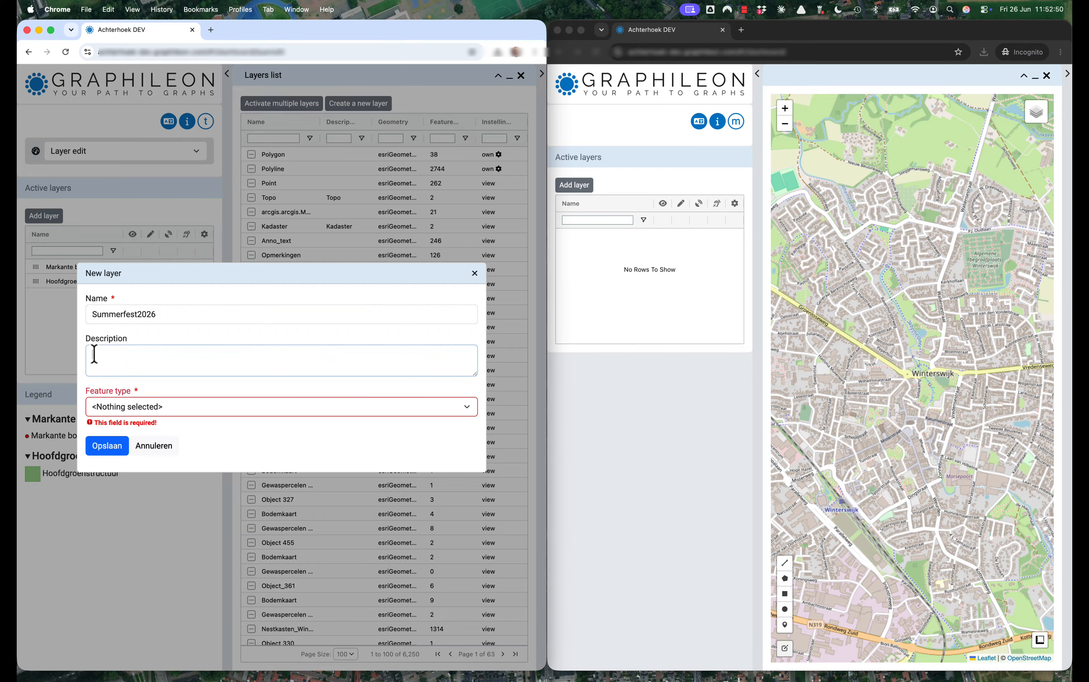
type("Where do activities take place?")
left_click(147, 408)
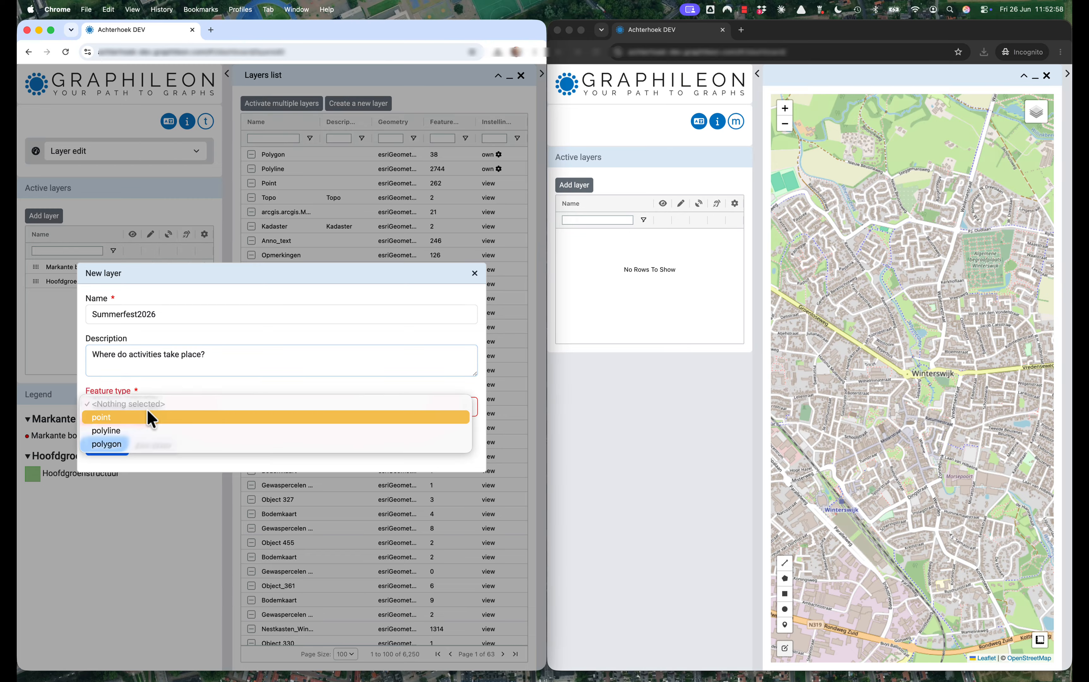
left_click(128, 444)
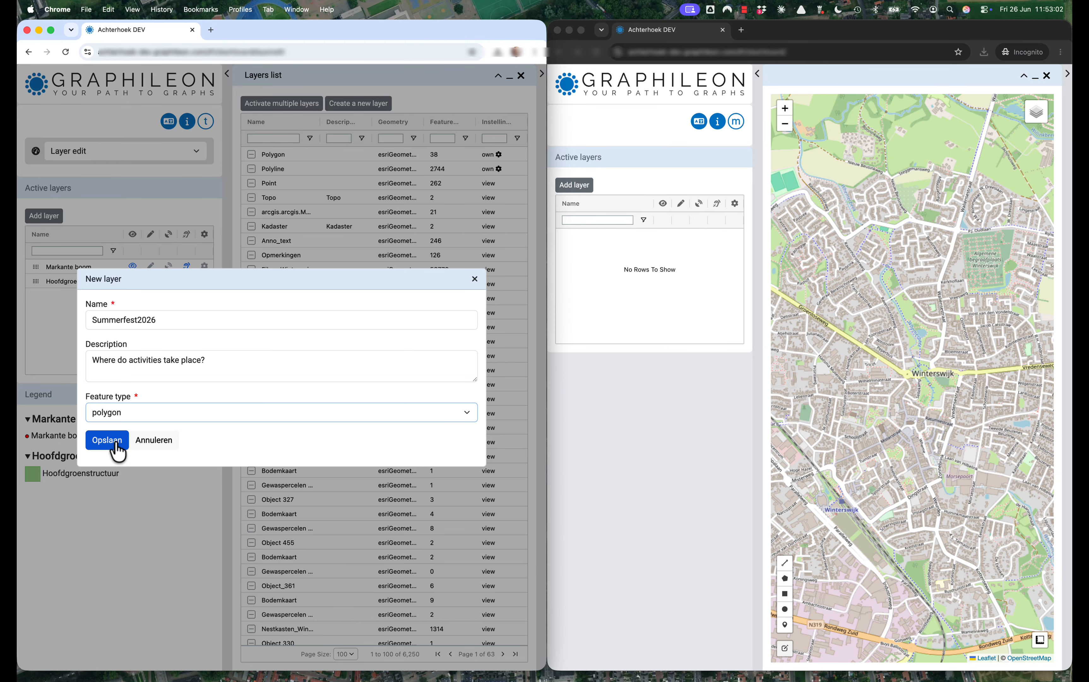
left_click(118, 450)
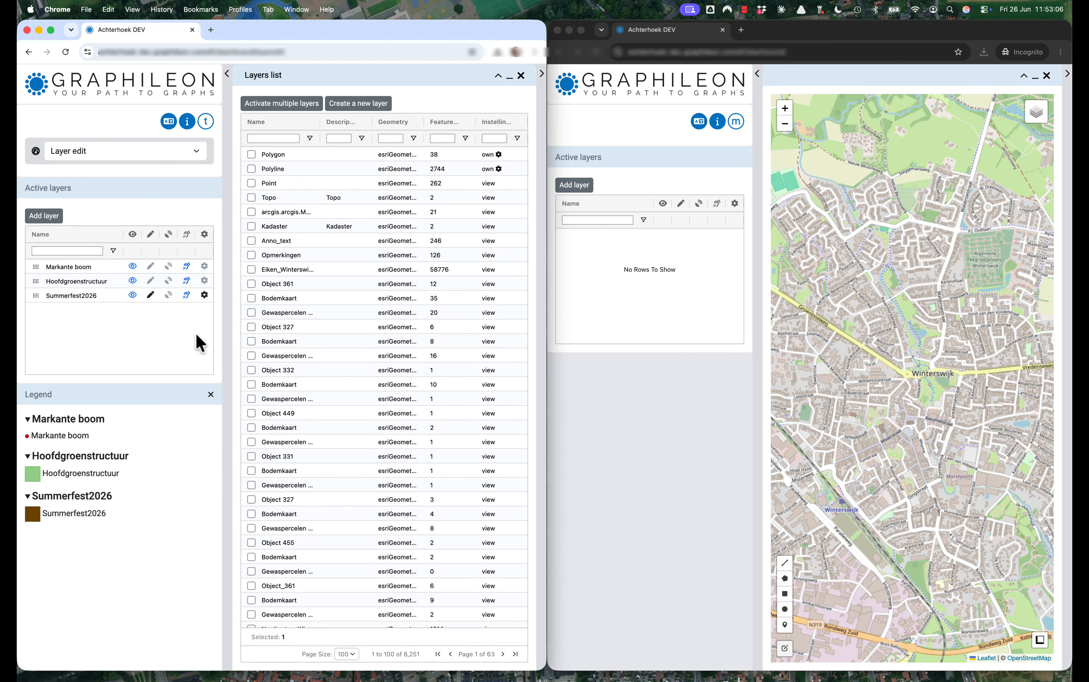
- Start a new field for the Summerfest2026 layer with name and alias "type" and description "type of activity"
left_click(204, 295)
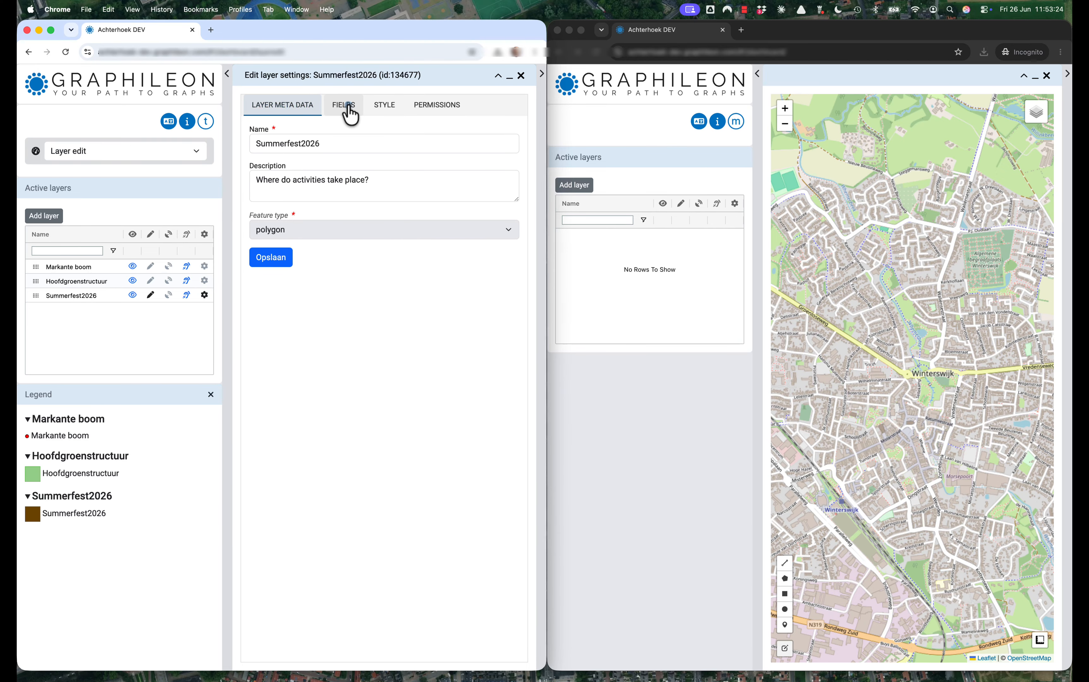
left_click(350, 114)
left_click(284, 144)
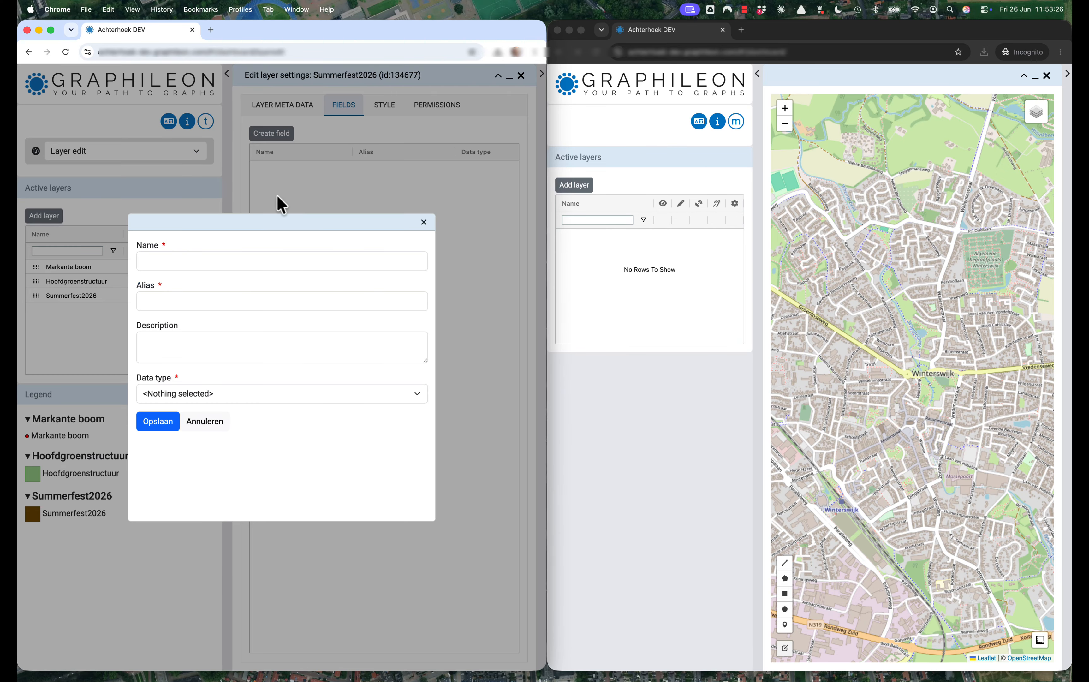
left_click(254, 262)
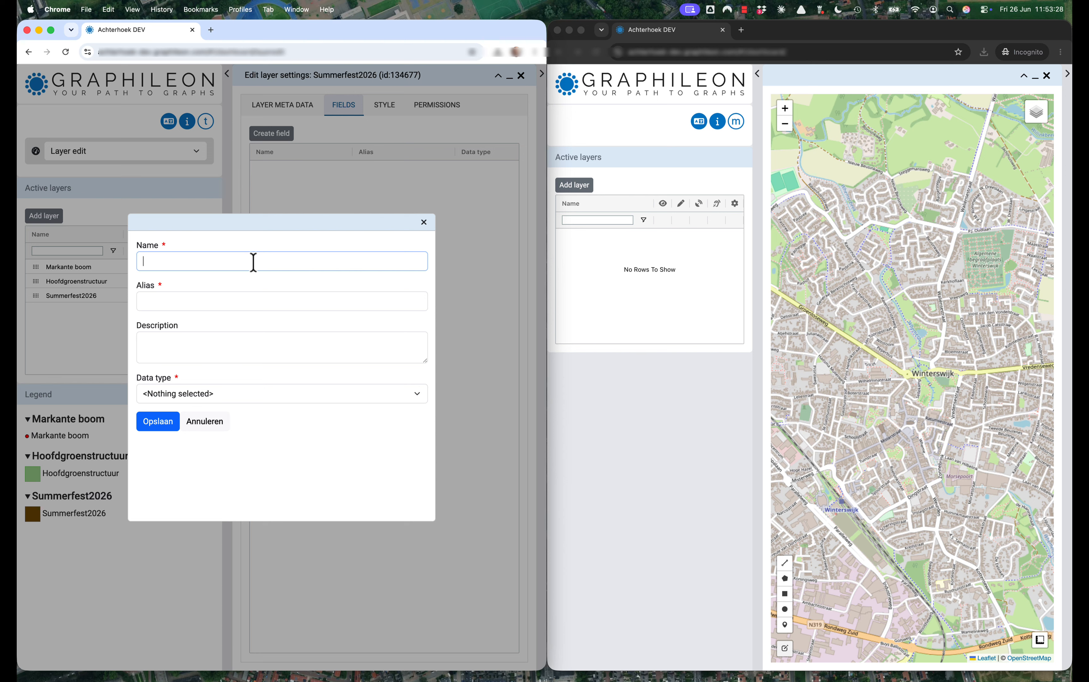
type("type")
left_click(236, 300)
type("type")
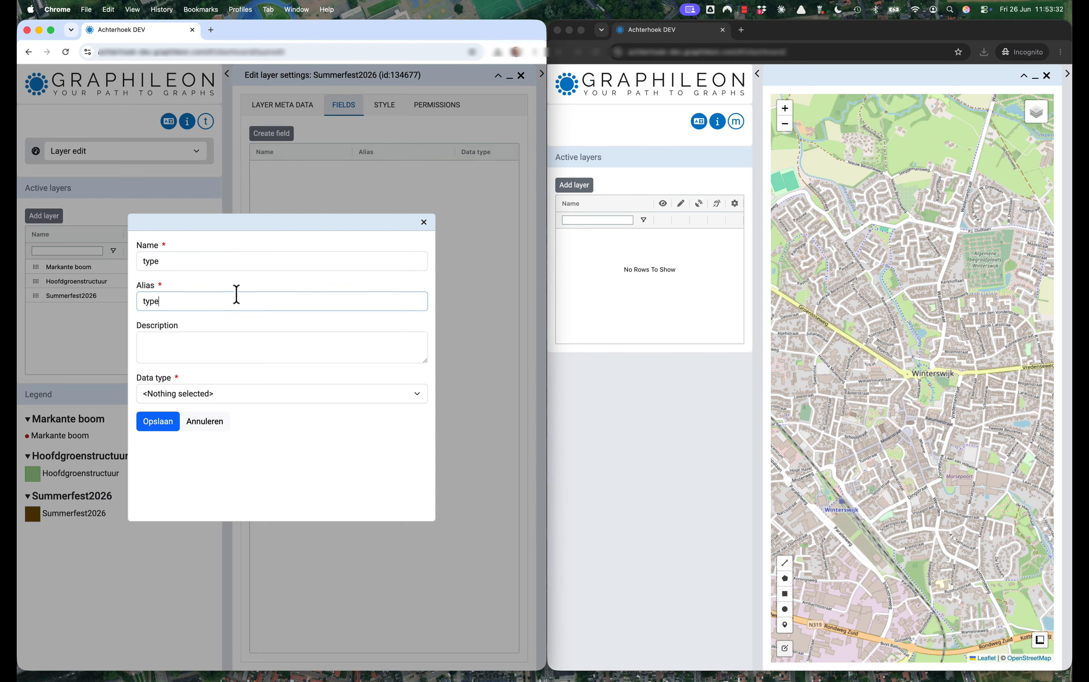
left_click(230, 344)
type("typ")
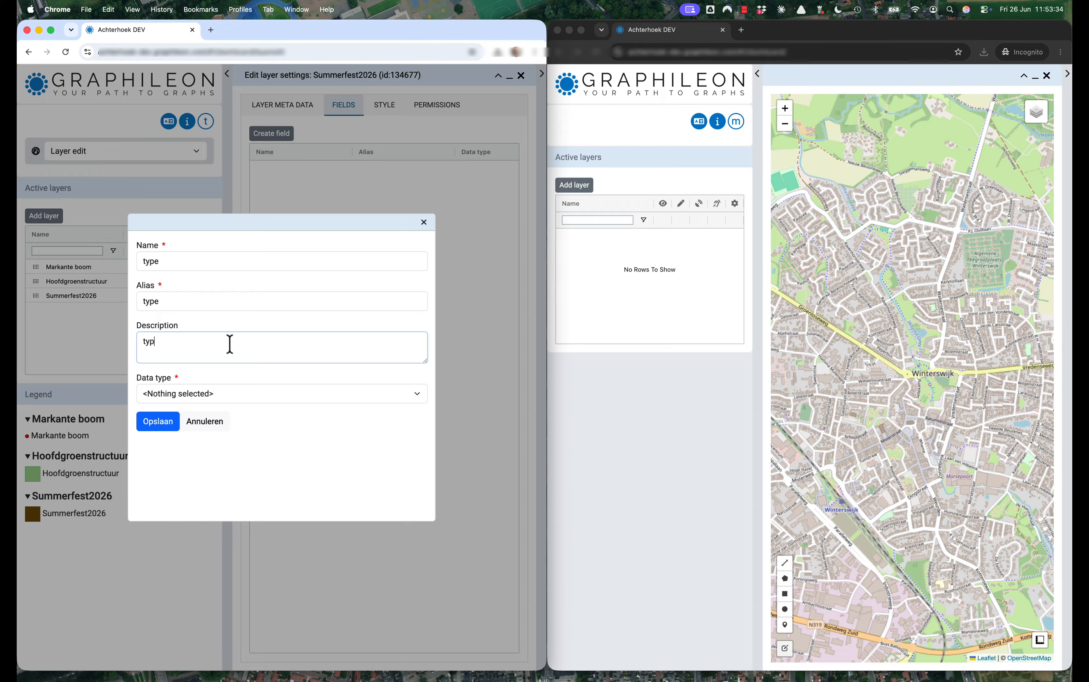
type("e of activity")
- Set the field's data type to string with options parking;evacuation;sports;music;restaurants and save the field
left_click(253, 399)
left_click(200, 405)
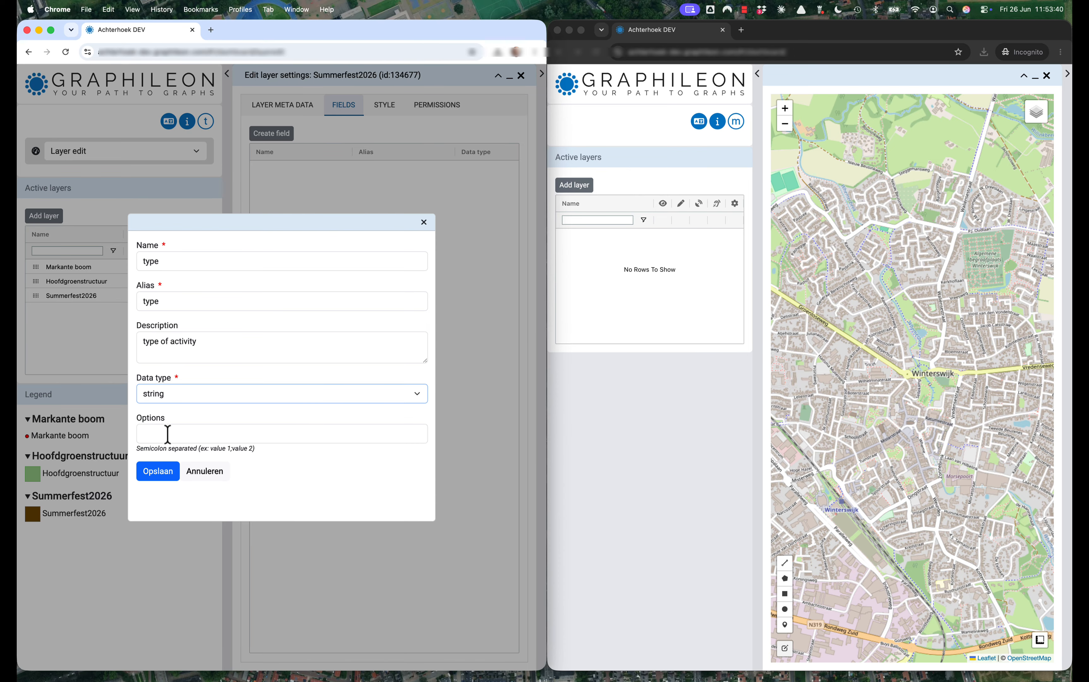
left_click(169, 434)
type("par")
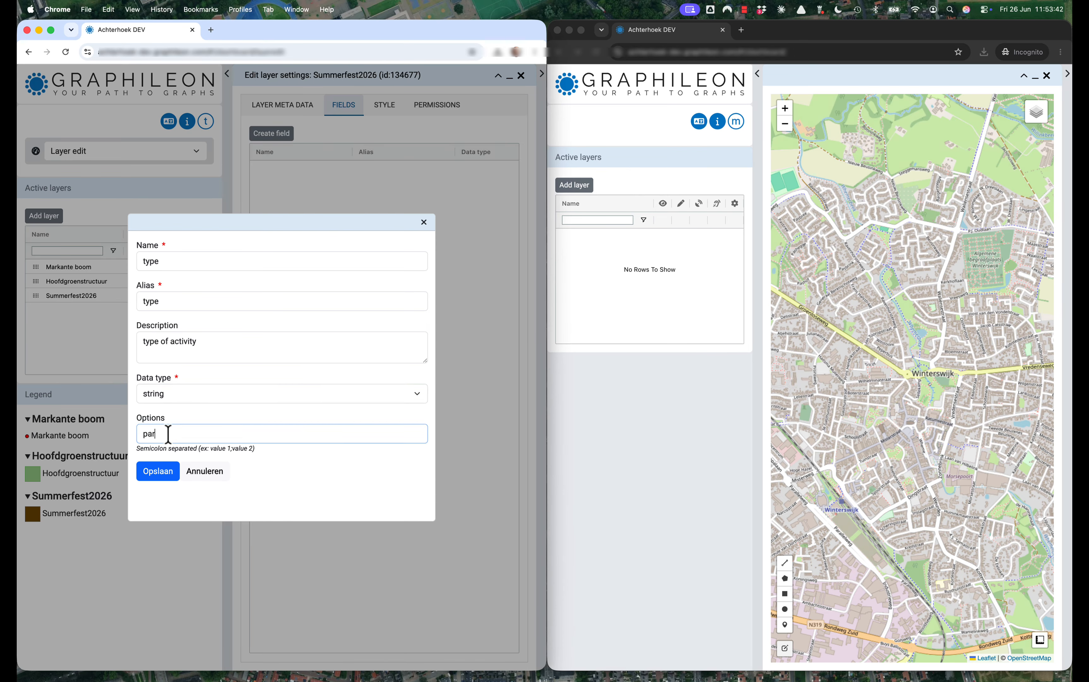
type("king;evacuation;sports;music;")
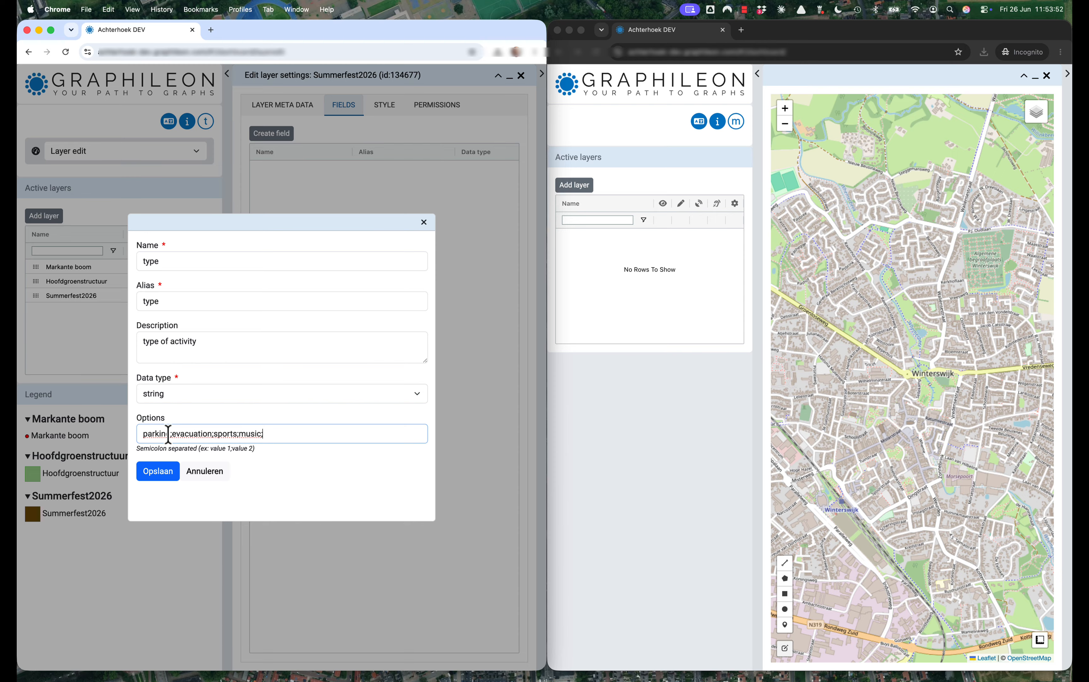
type("restaurants")
left_click(170, 472)
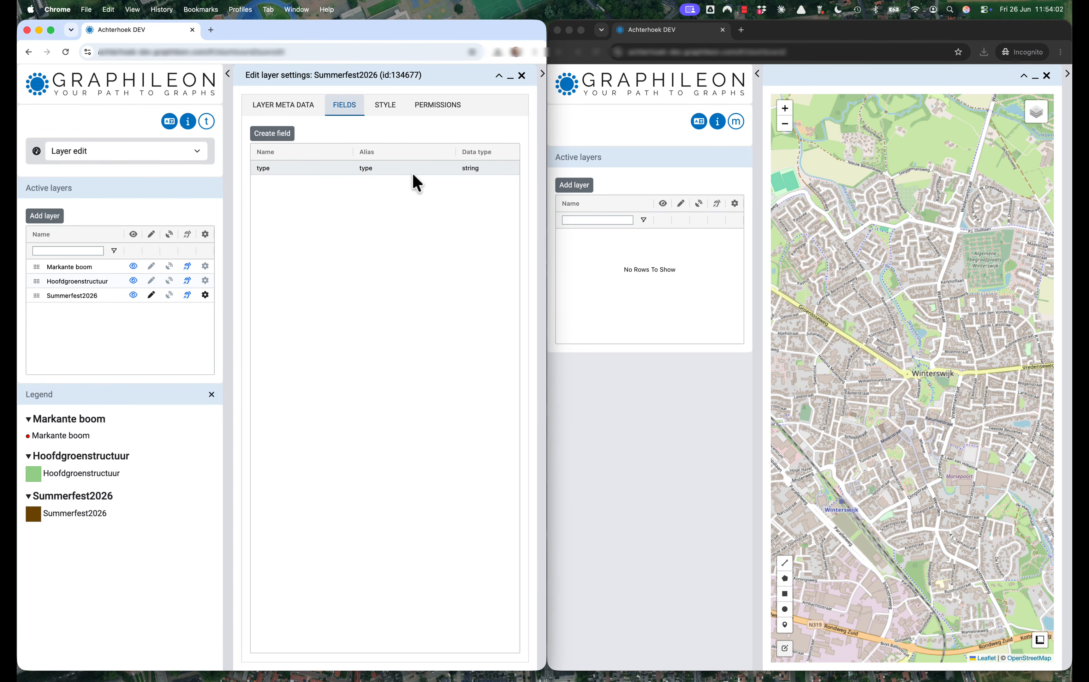
- Generate a Summerfest2026 layer style based on the type field and submit it
left_click(384, 105)
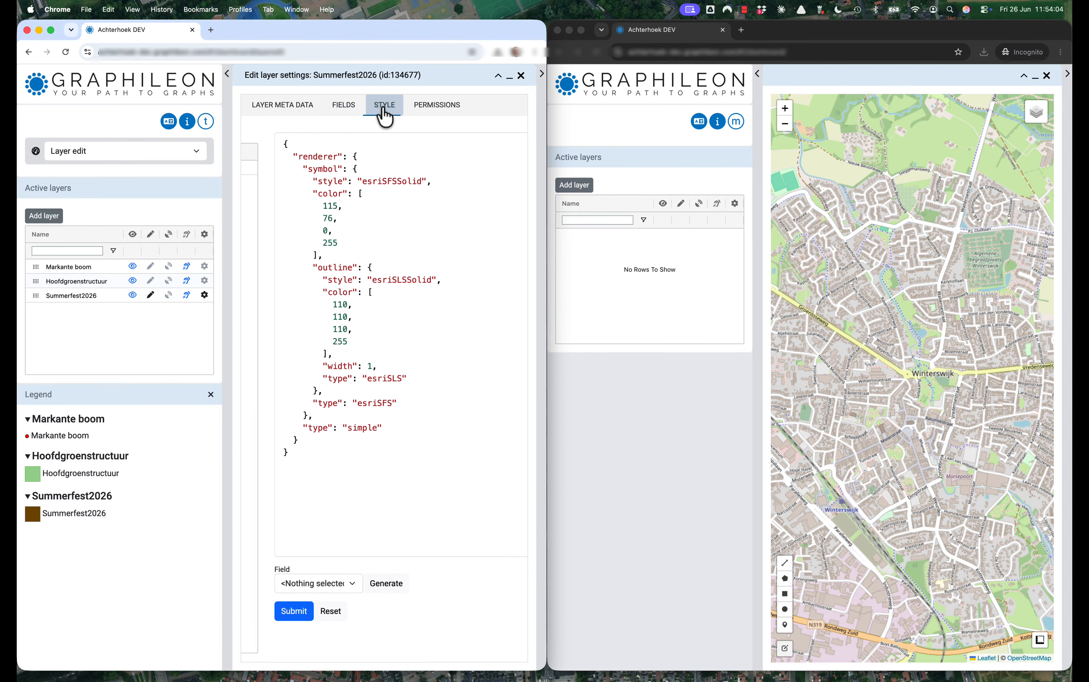
left_click(298, 587)
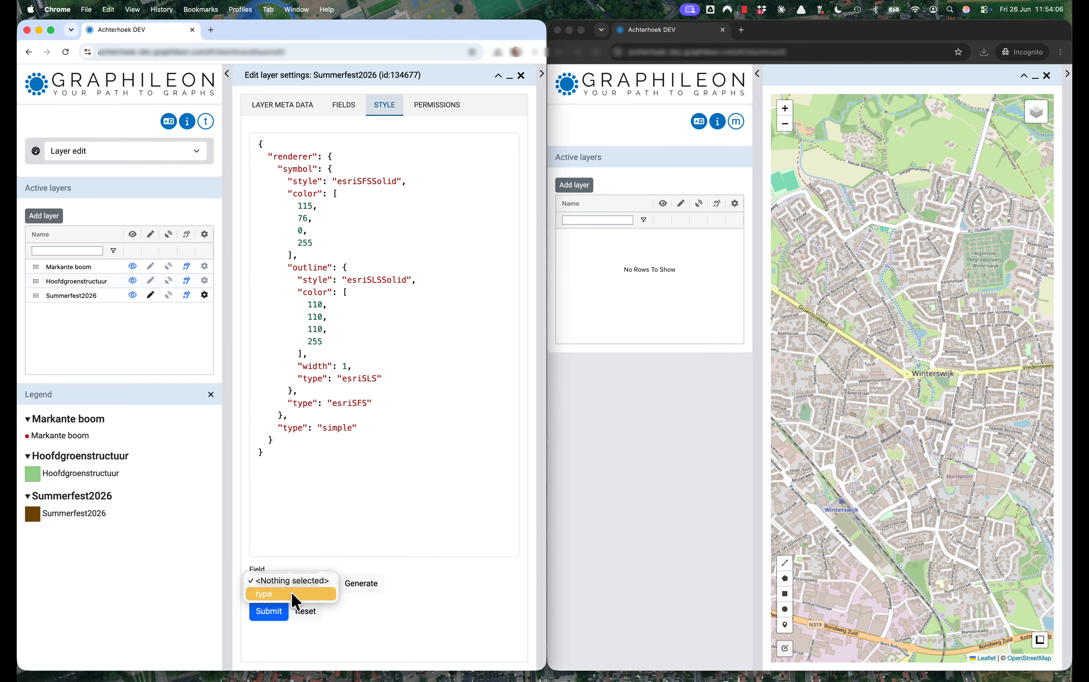
left_click(298, 597)
left_click(365, 584)
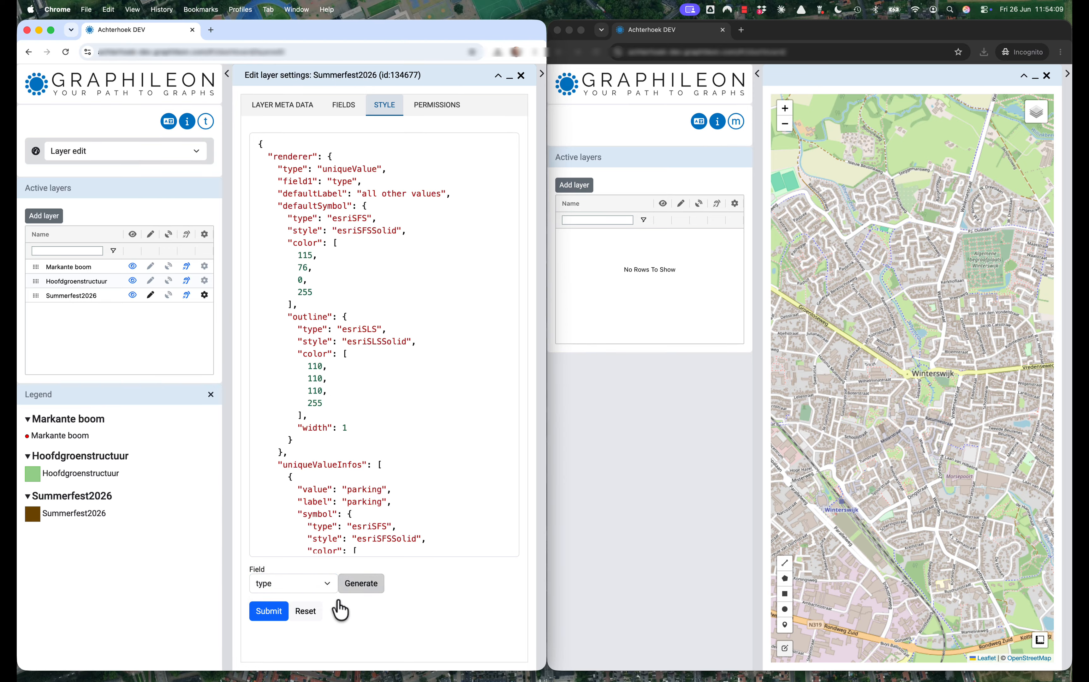
left_click(269, 614)
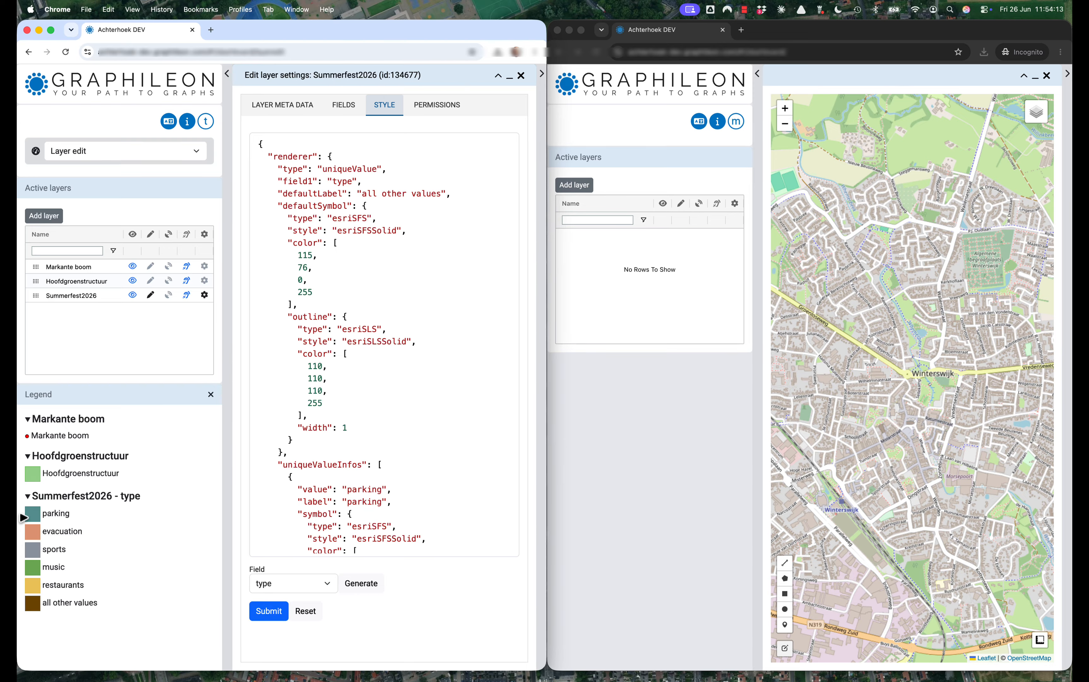
- Set the Summerfest2026 layer's owner team to Graphileon and viewer team to Achterhoek_MapViewers, save the permissions and return to the map
left_click(440, 108)
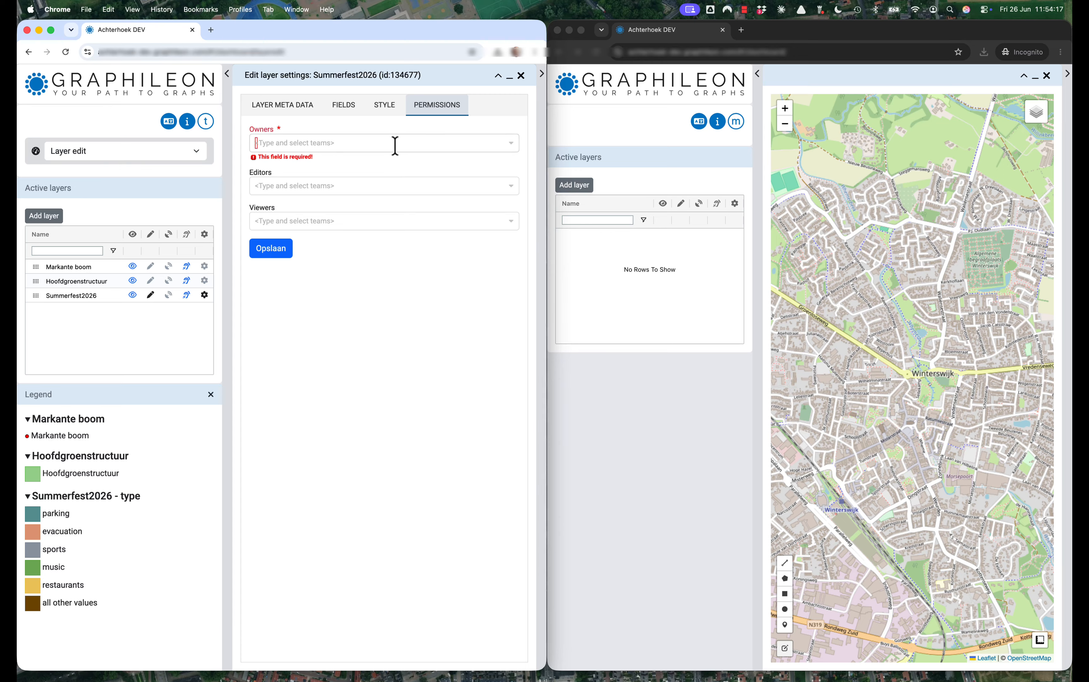
left_click(395, 143)
type("gra")
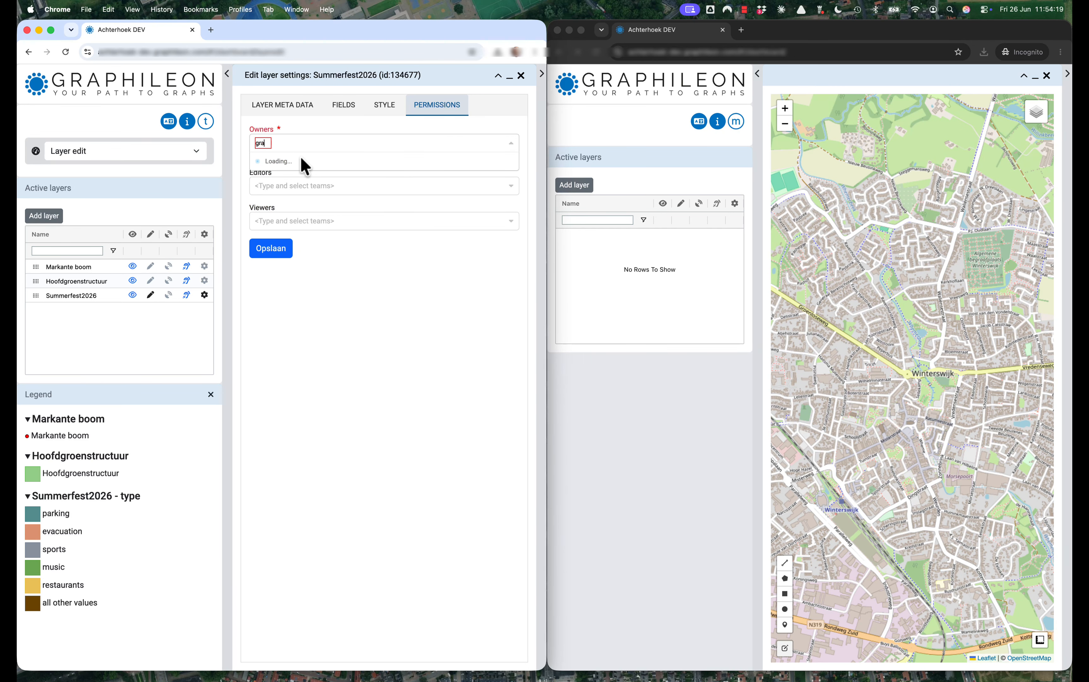
left_click(297, 163)
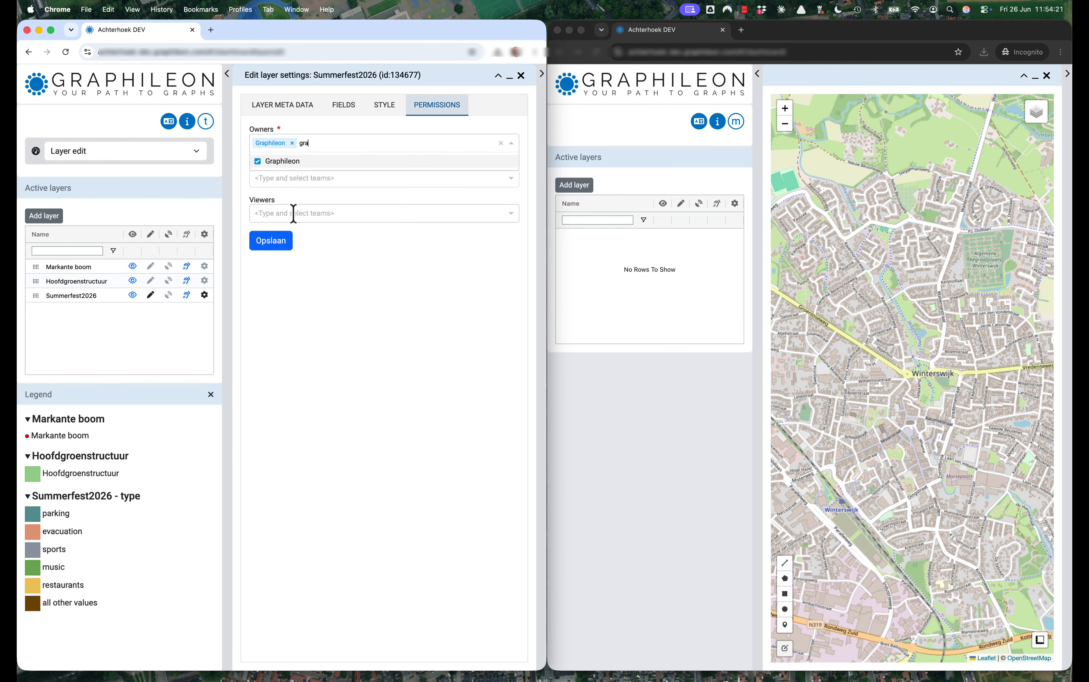
left_click(294, 214)
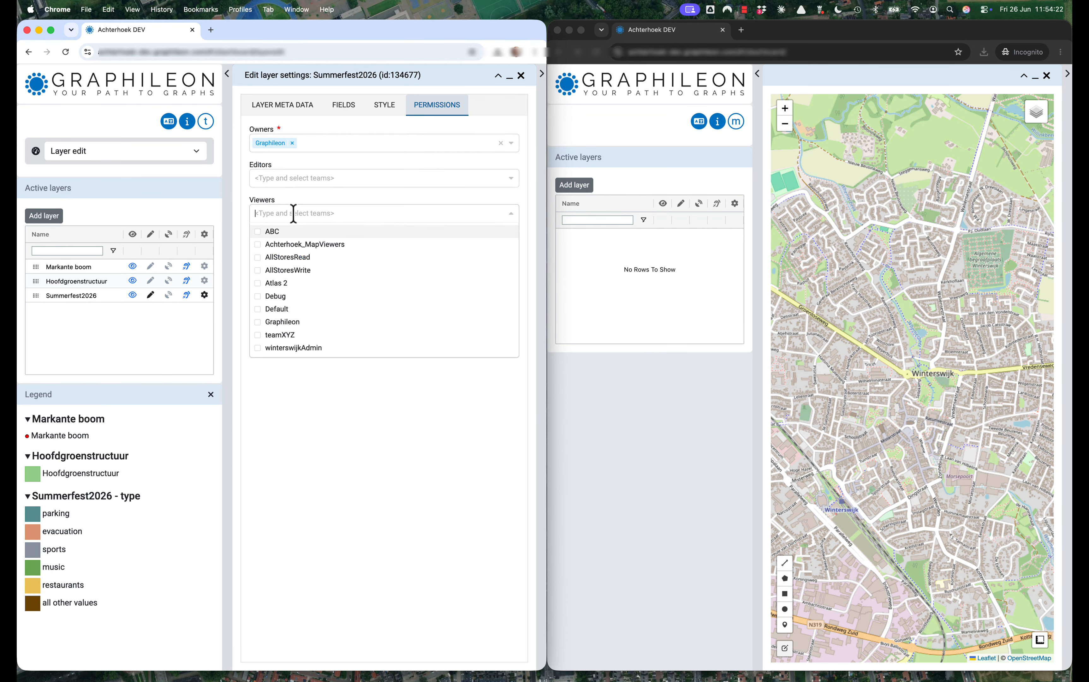
left_click(289, 245)
left_click(336, 418)
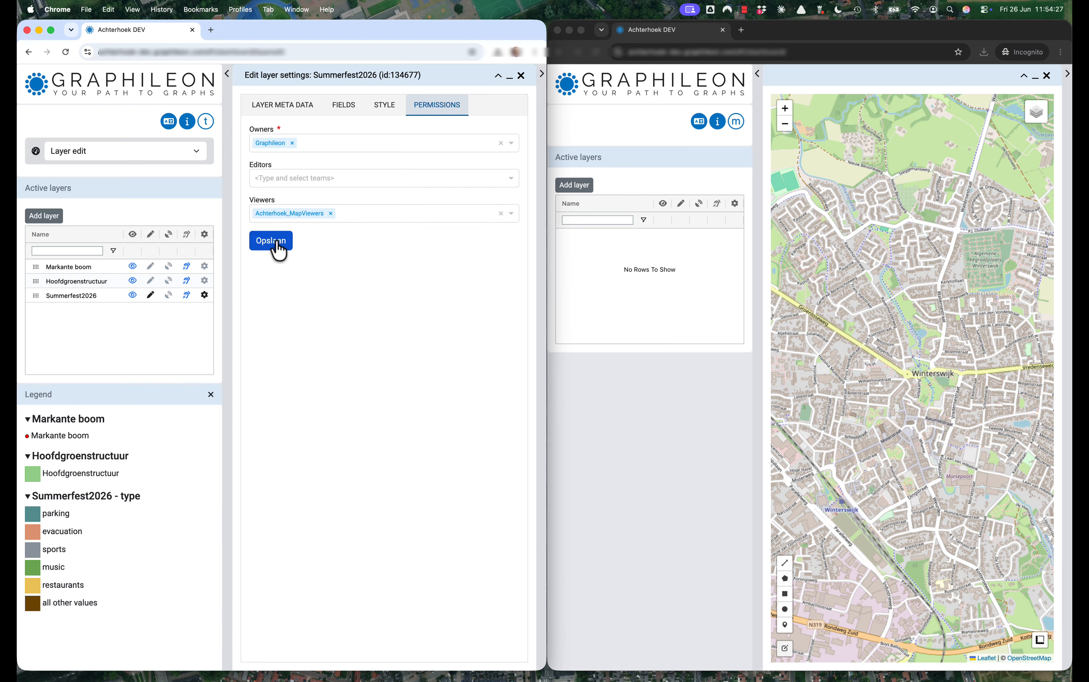
left_click(521, 75)
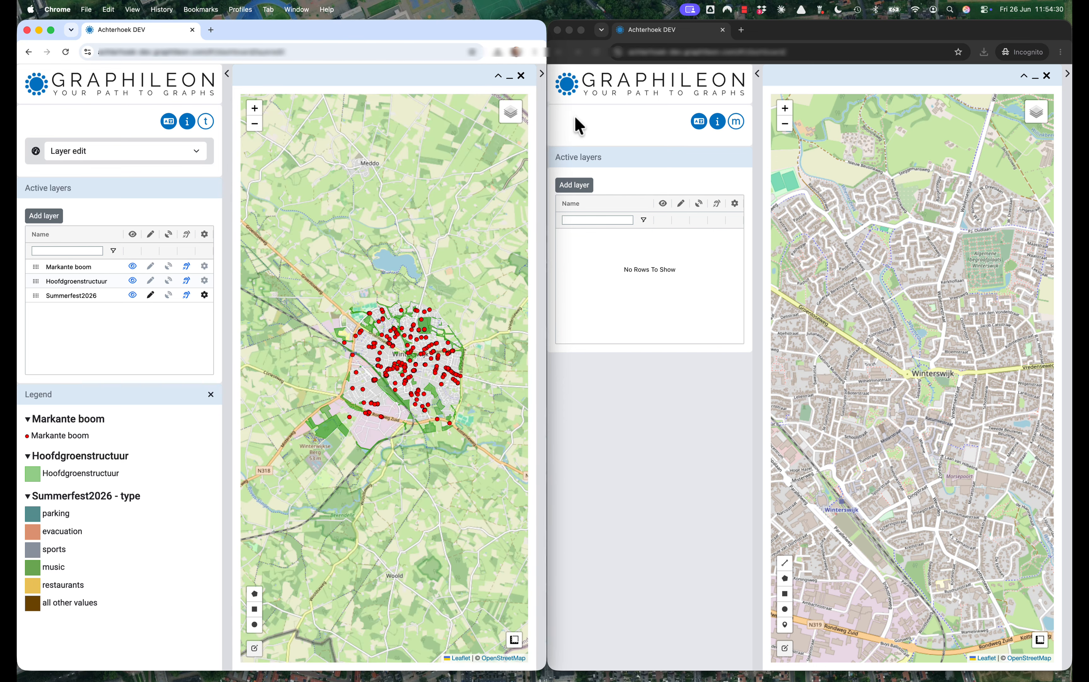
- In the incognito window, filter the layers list by "summer", activate the Summerfest2026 layer and return to the map
left_click(576, 193)
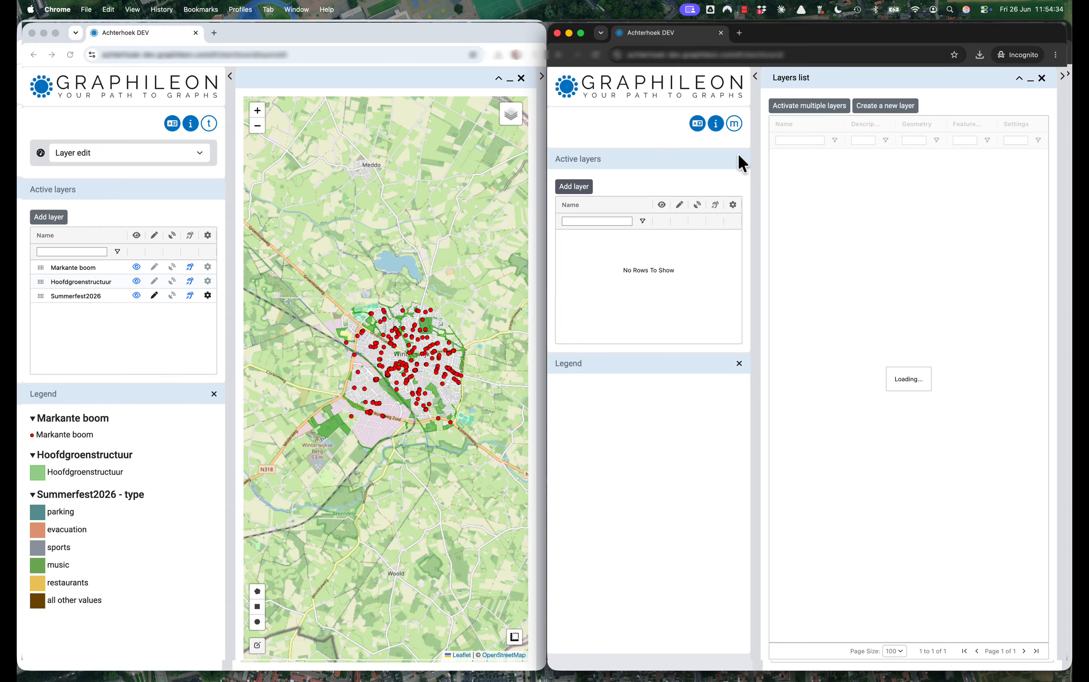
left_click(795, 141)
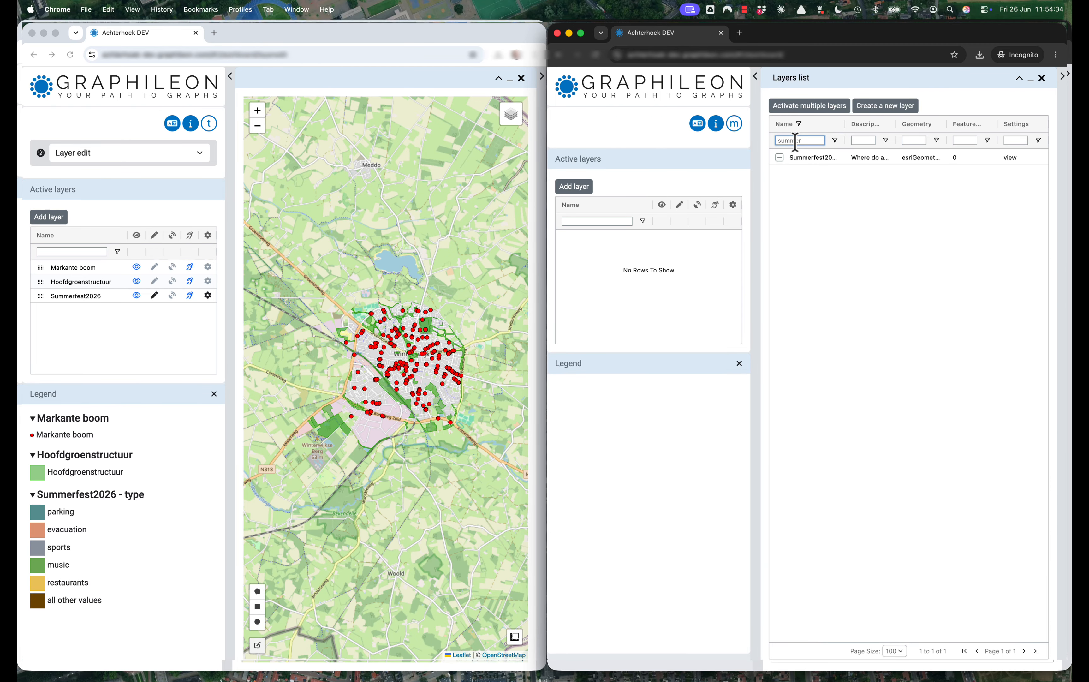
left_click(832, 158)
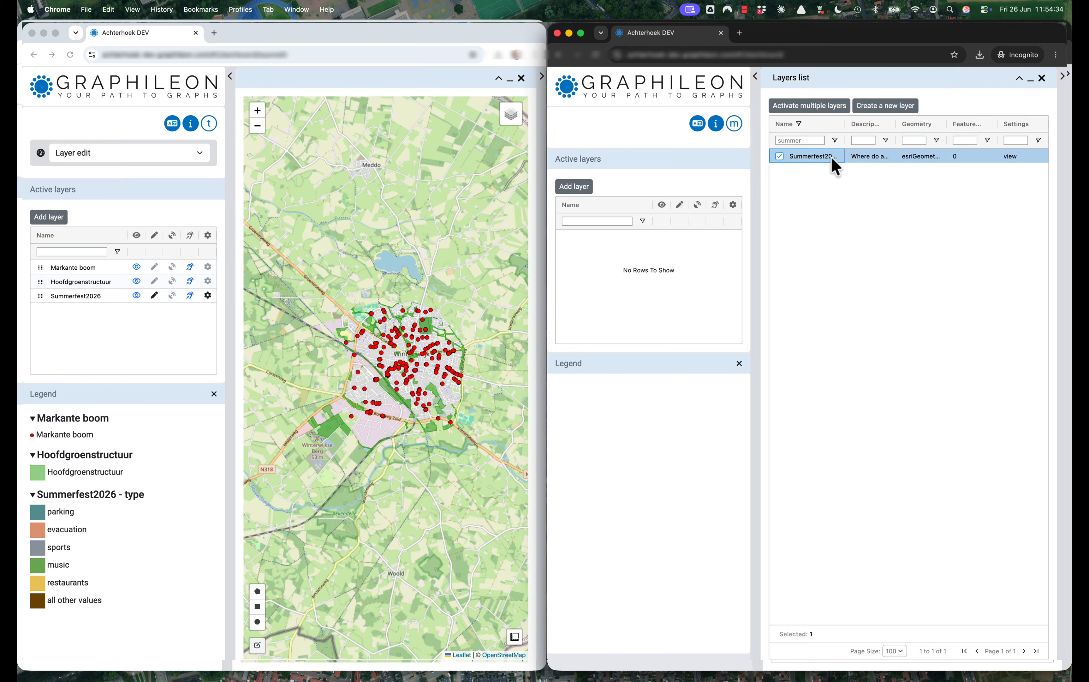
left_click(1042, 78)
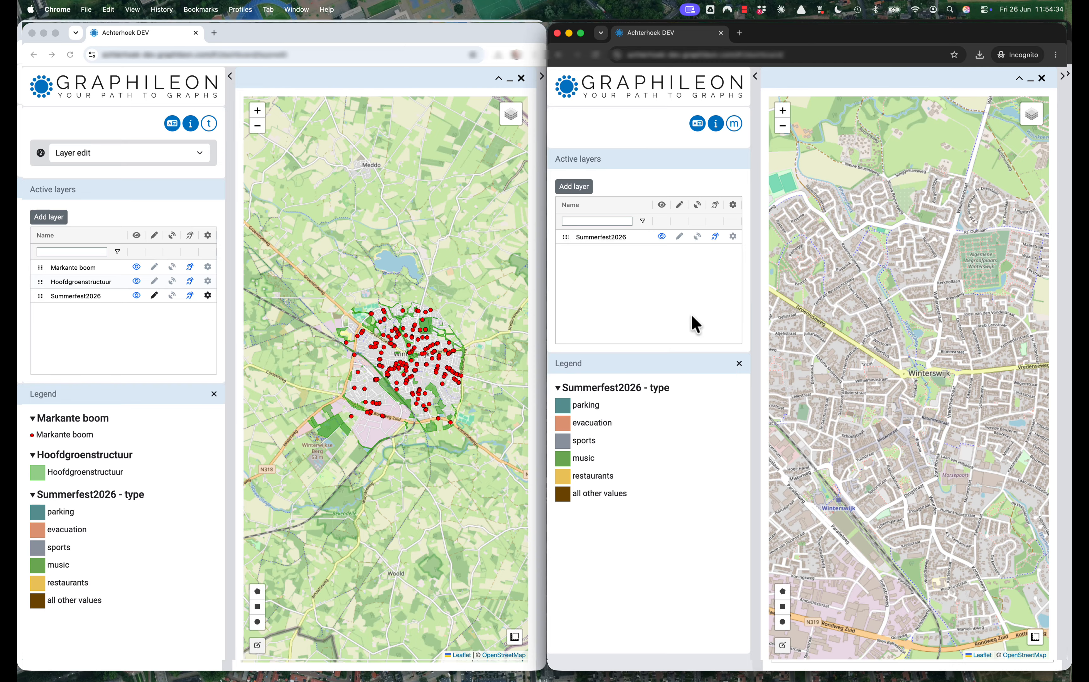
- Switch to the first browser window, start editing the Summerfest2026 layer and check its lock indicator in the incognito window
left_click(154, 294)
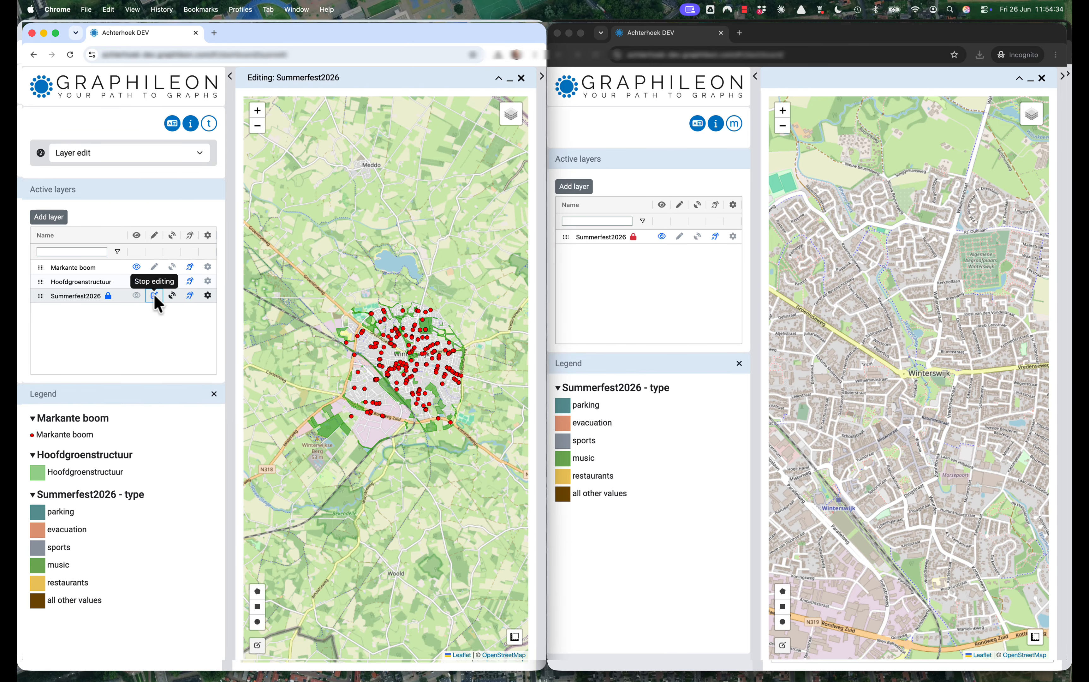
mouse_move(632, 243)
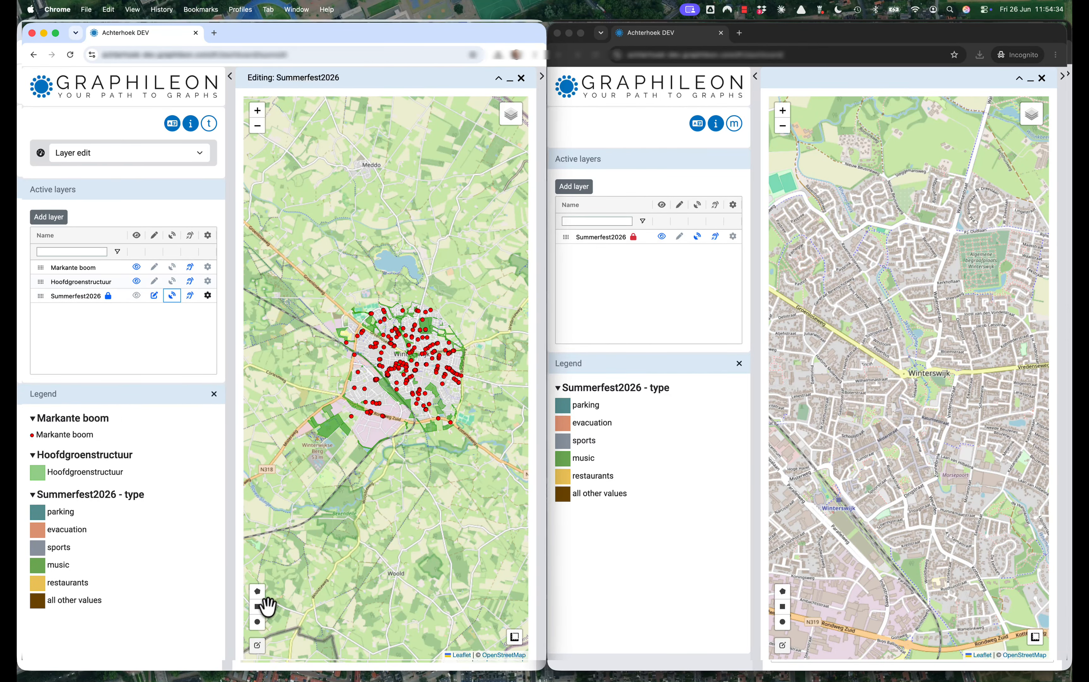
- Draw a five-point Summerfest2026 polygon over the western part of the green park beside Sellekamp, north of Nieuwstraat
scroll(408, 448, "up", 1)
scroll(407, 449, "up", 5)
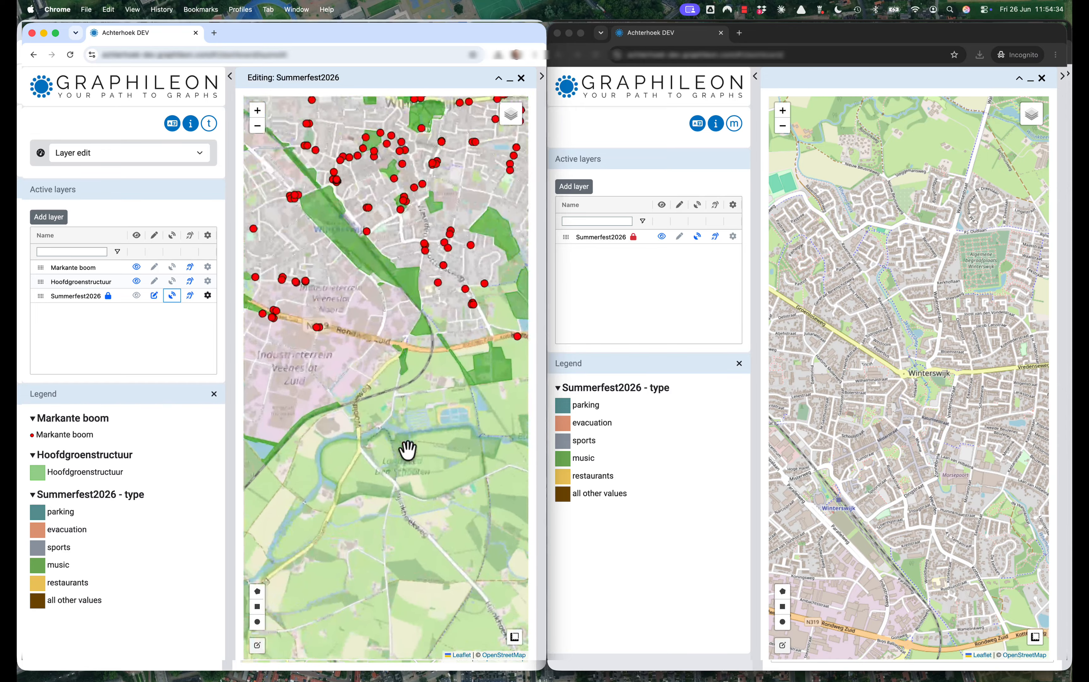
scroll(421, 288, "down", 5)
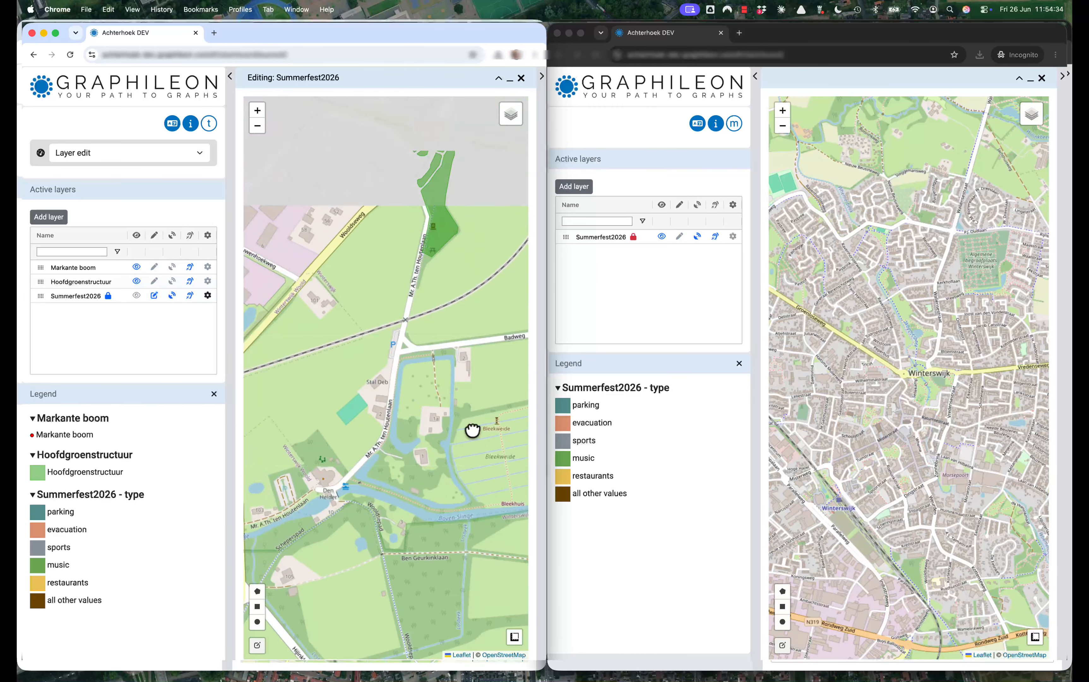
scroll(341, 333, "down", 3)
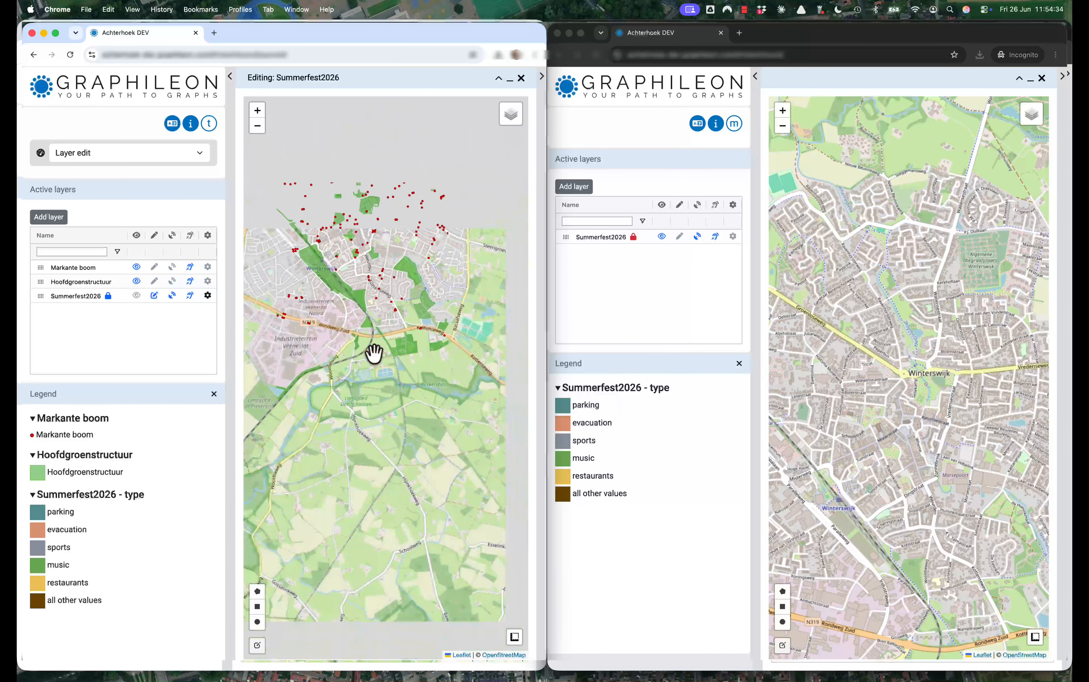
left_click_drag(352, 272, 428, 412)
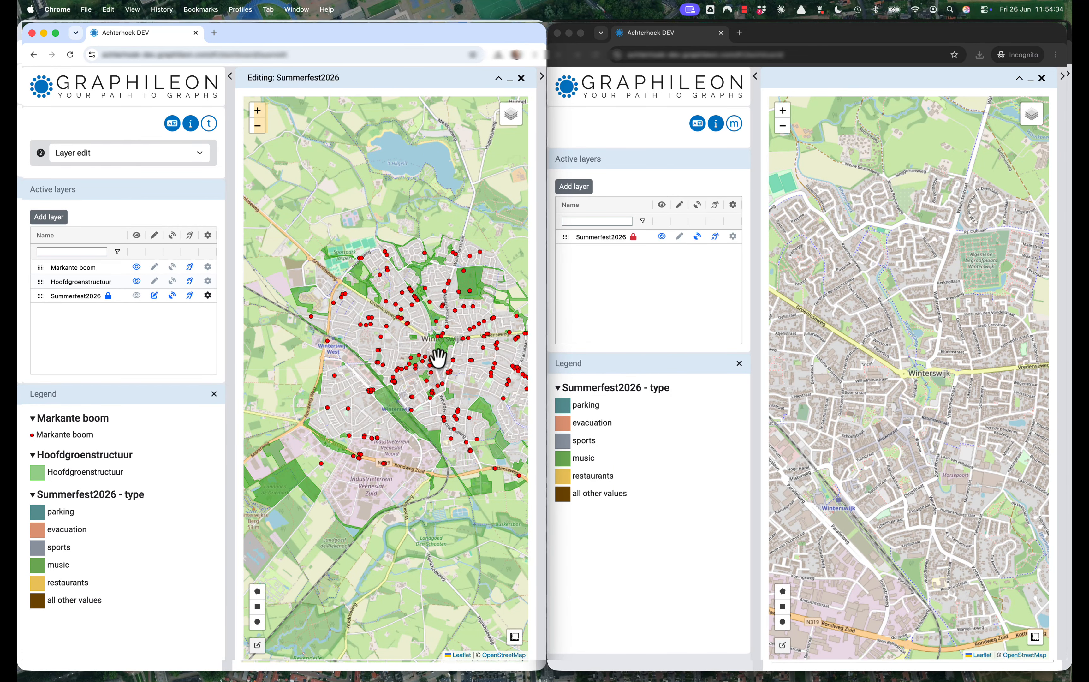
scroll(440, 360, "up", 3)
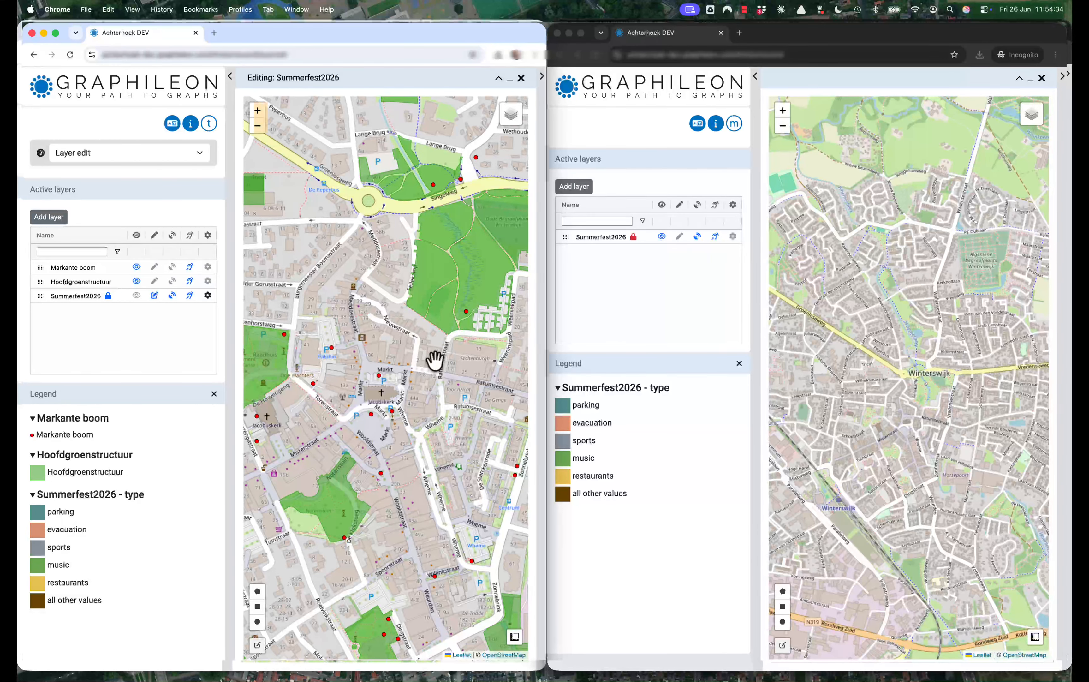
scroll(433, 360, "up", 2)
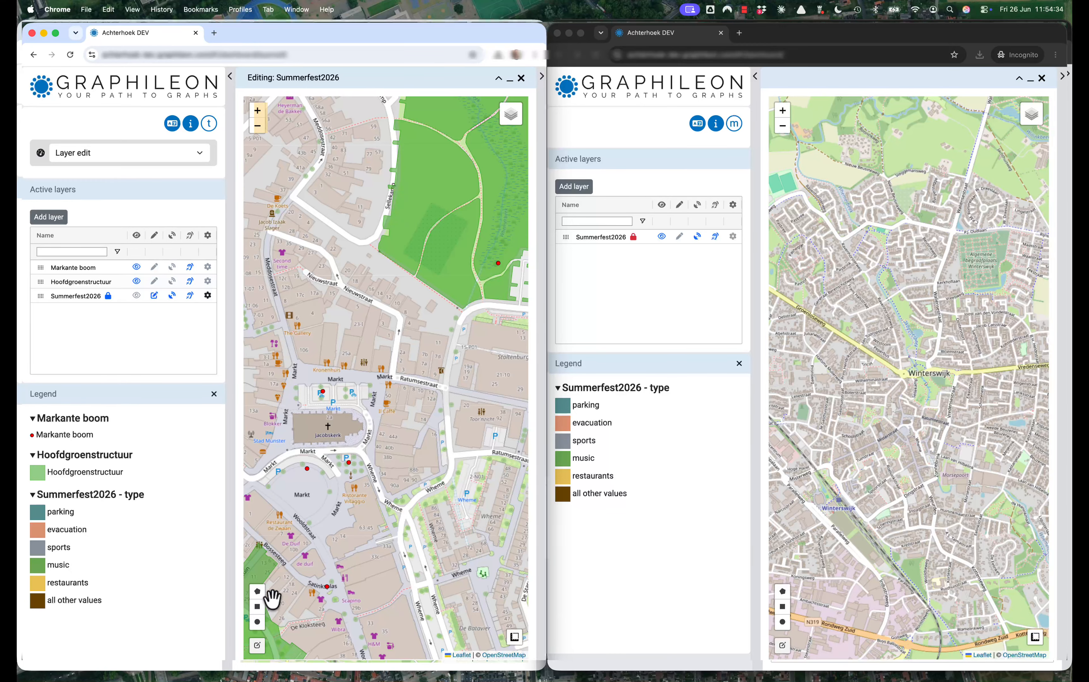
left_click(257, 591)
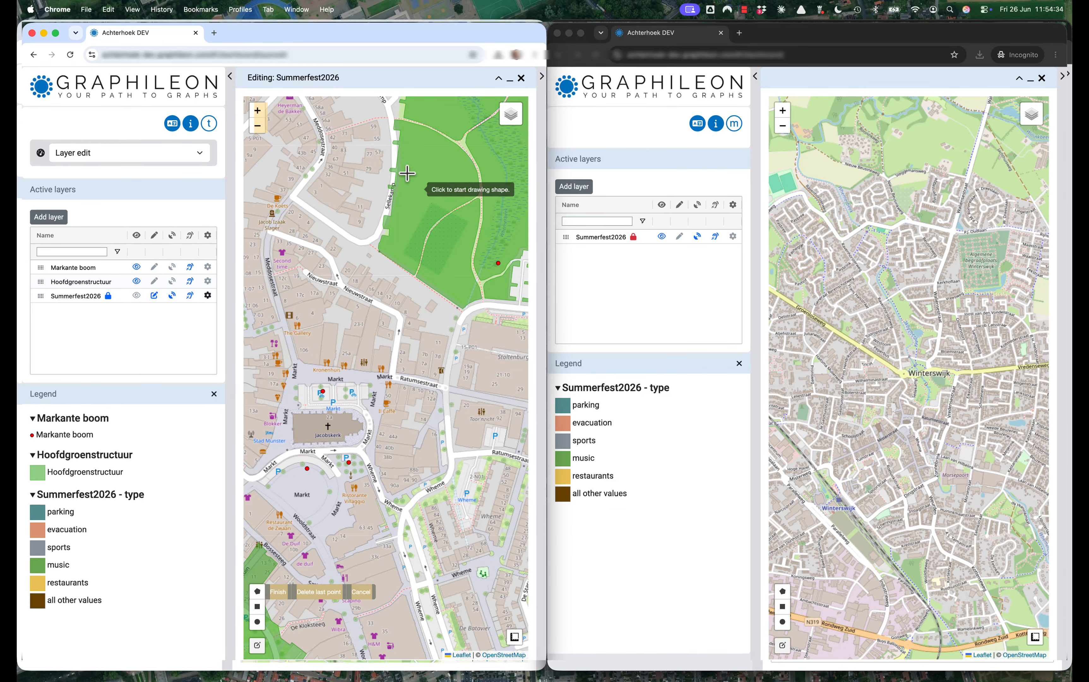
left_click(410, 129)
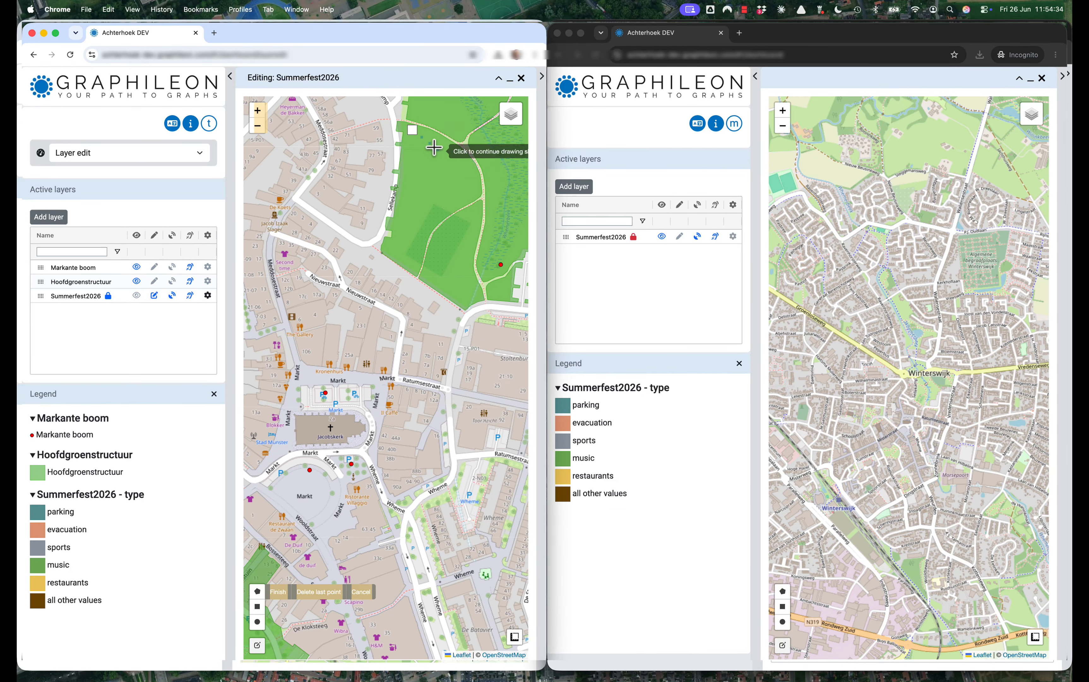
left_click(450, 149)
left_click(475, 193)
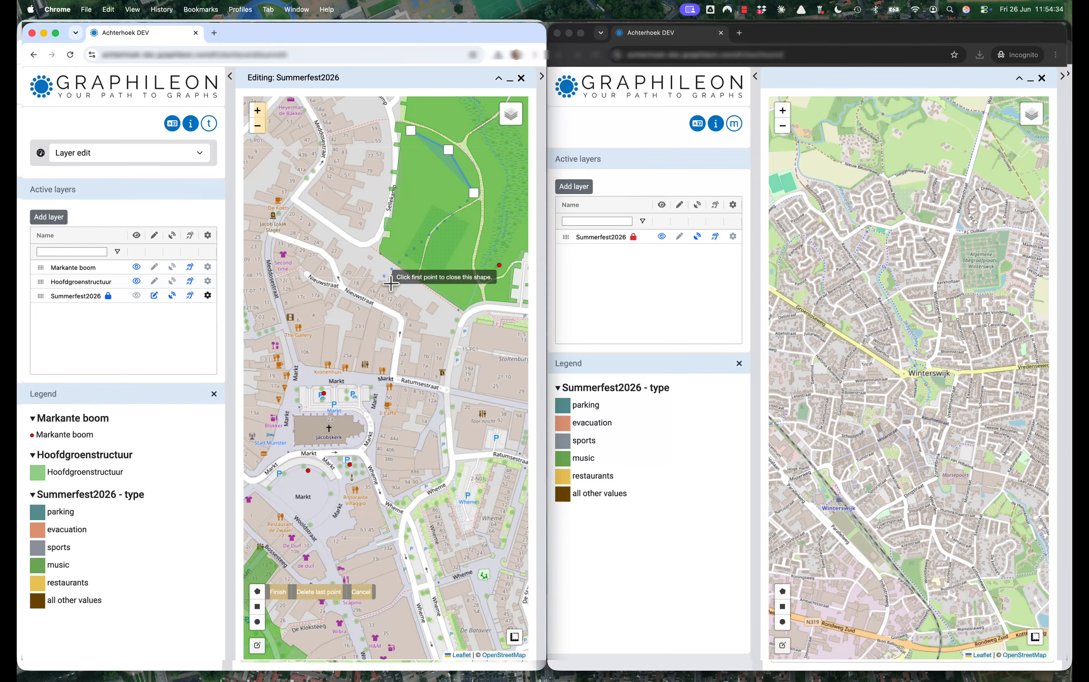
left_click(410, 266)
left_click_drag(385, 255, 398, 247)
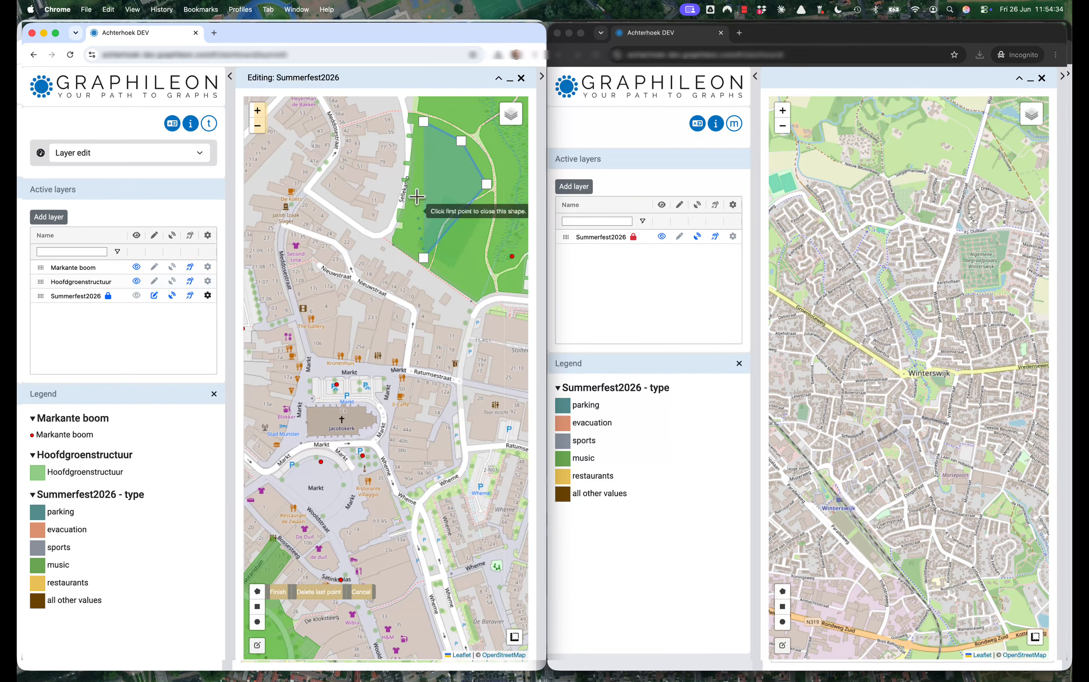
left_click(398, 237)
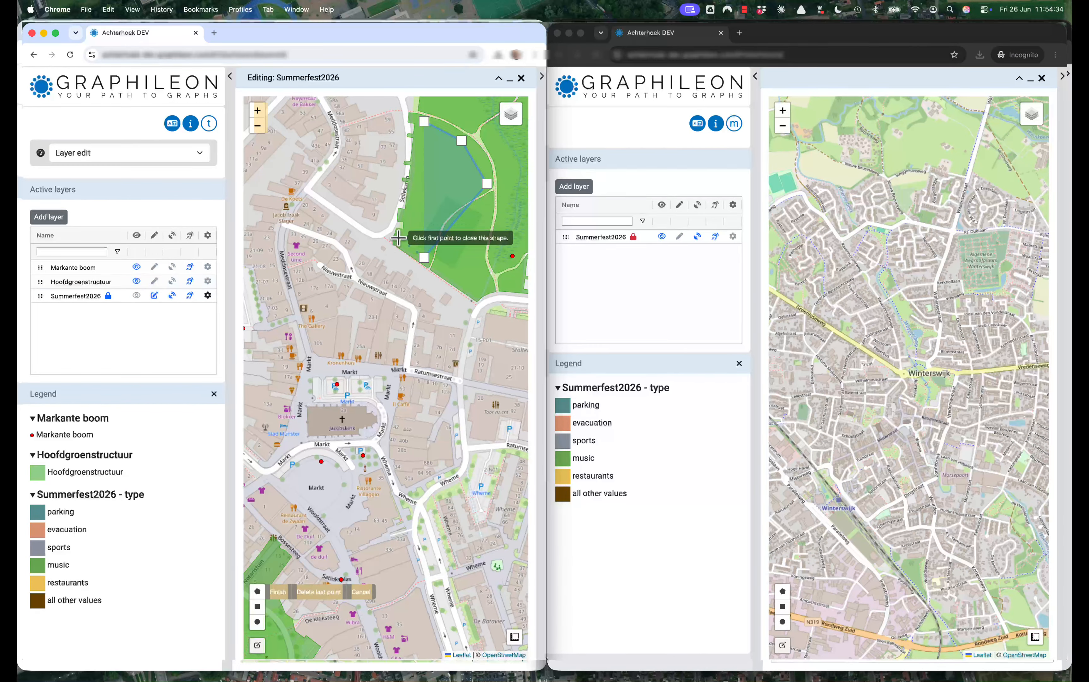
left_click(423, 124)
scroll(424, 128, "up", 1)
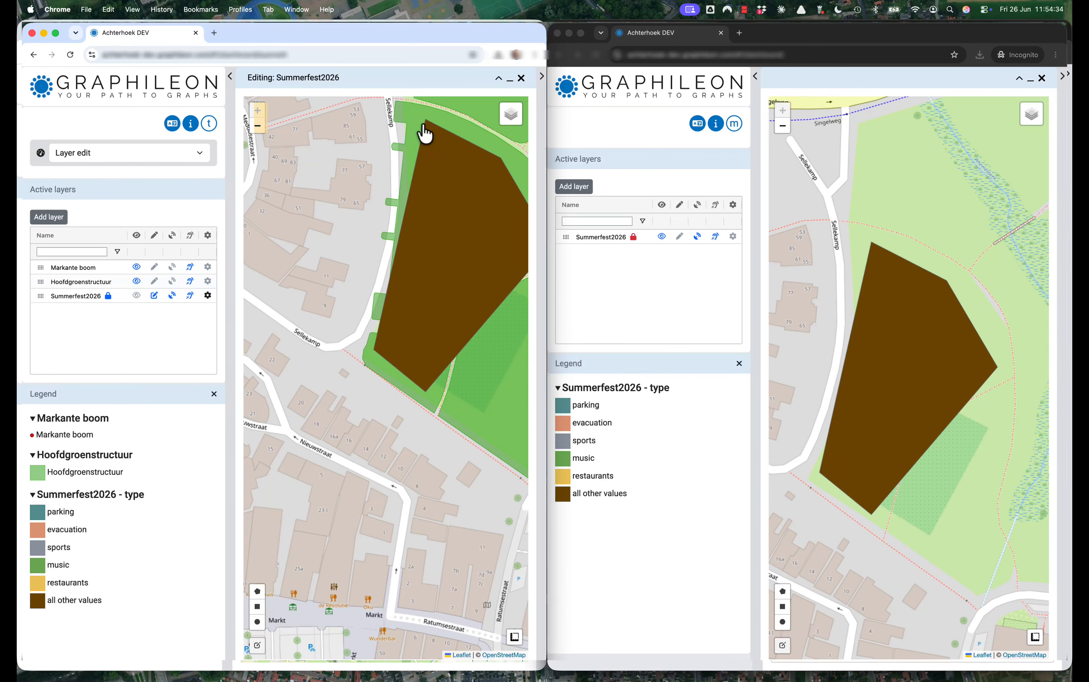
- Set the new park polygon's type to sports in its feature data and save it
right_click(438, 229)
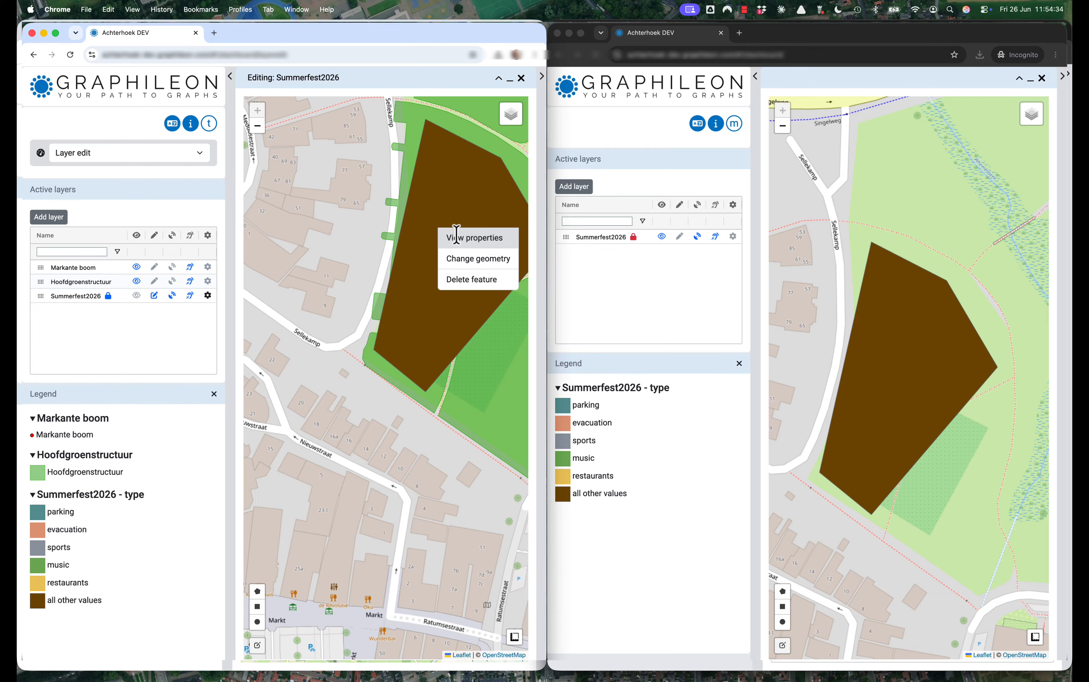
left_click(456, 237)
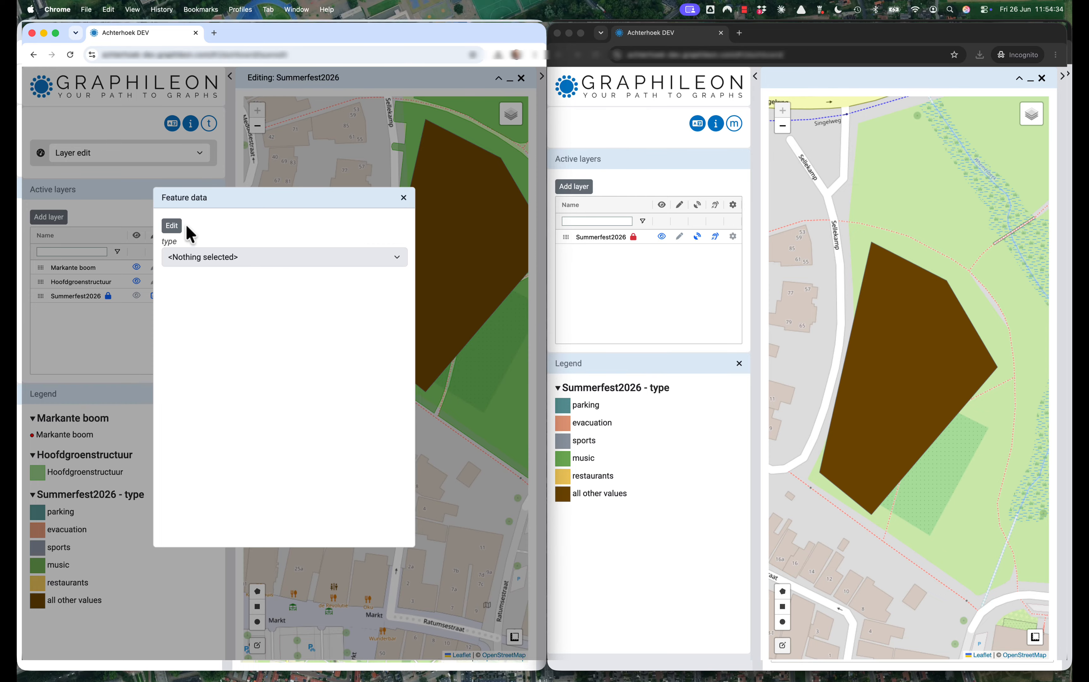
left_click(172, 227)
left_click(217, 266)
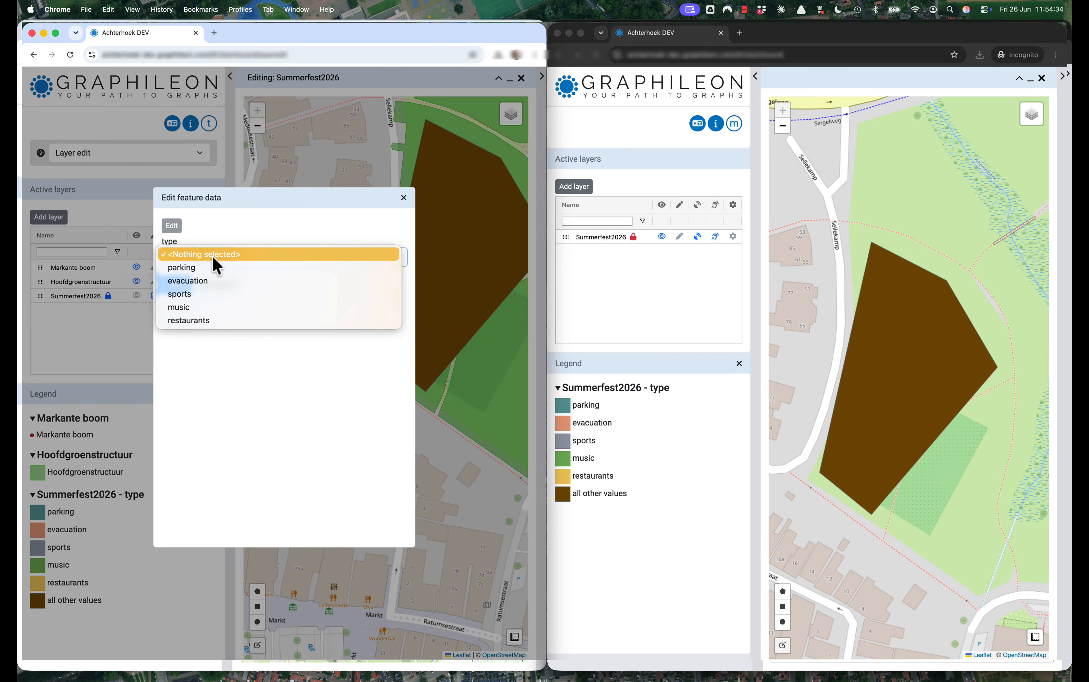
left_click(208, 296)
left_click(182, 288)
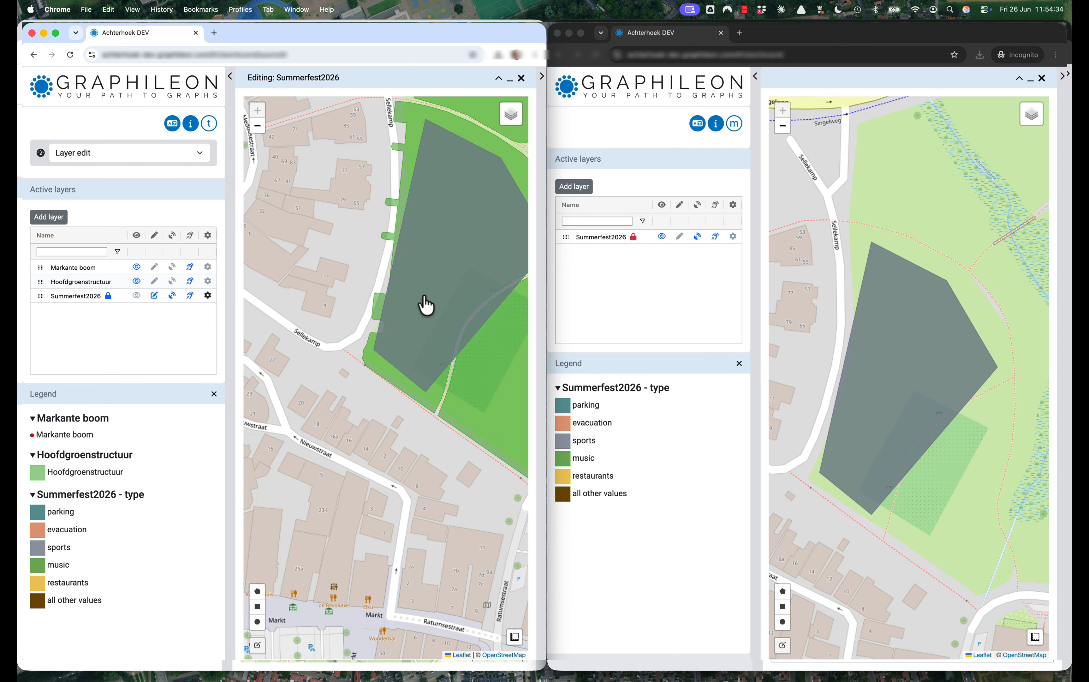
- Draw a second, four-point Summerfest2026 polygon in the park just east of the sports area
scroll(426, 306, "down", 2)
scroll(426, 306, "down", 2)
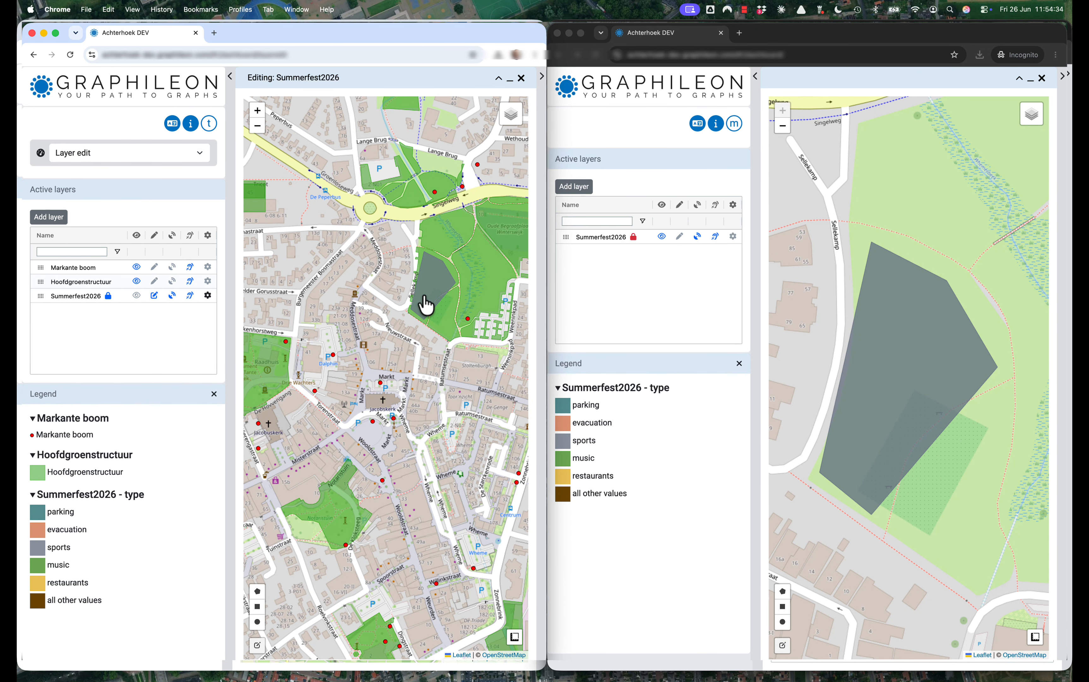
left_click(257, 591)
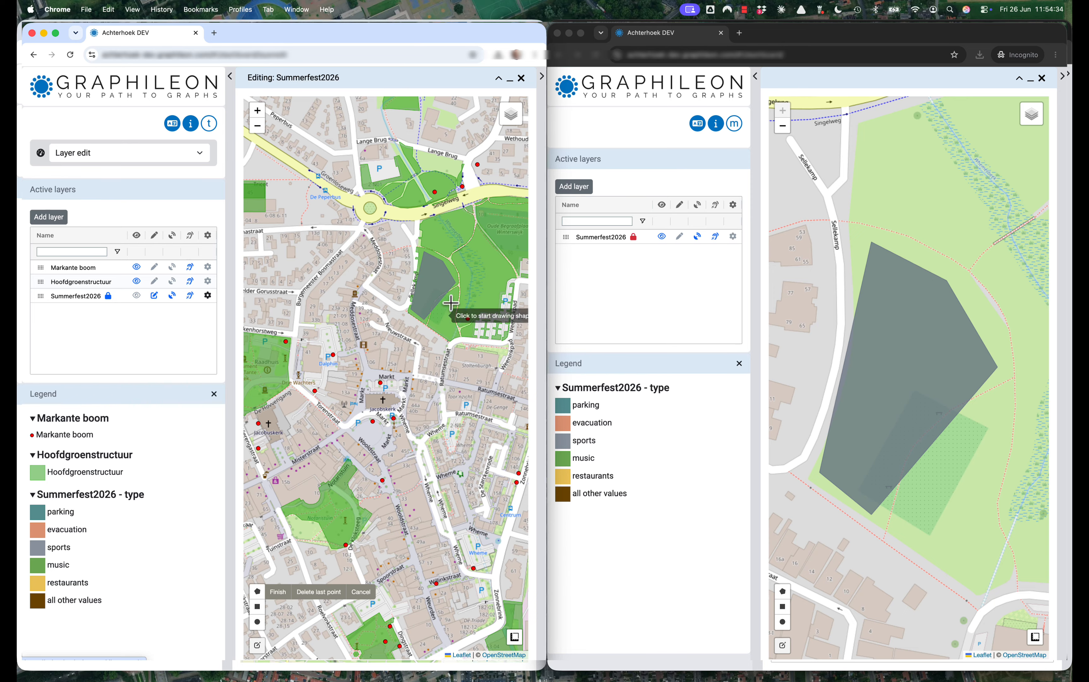
left_click(462, 257)
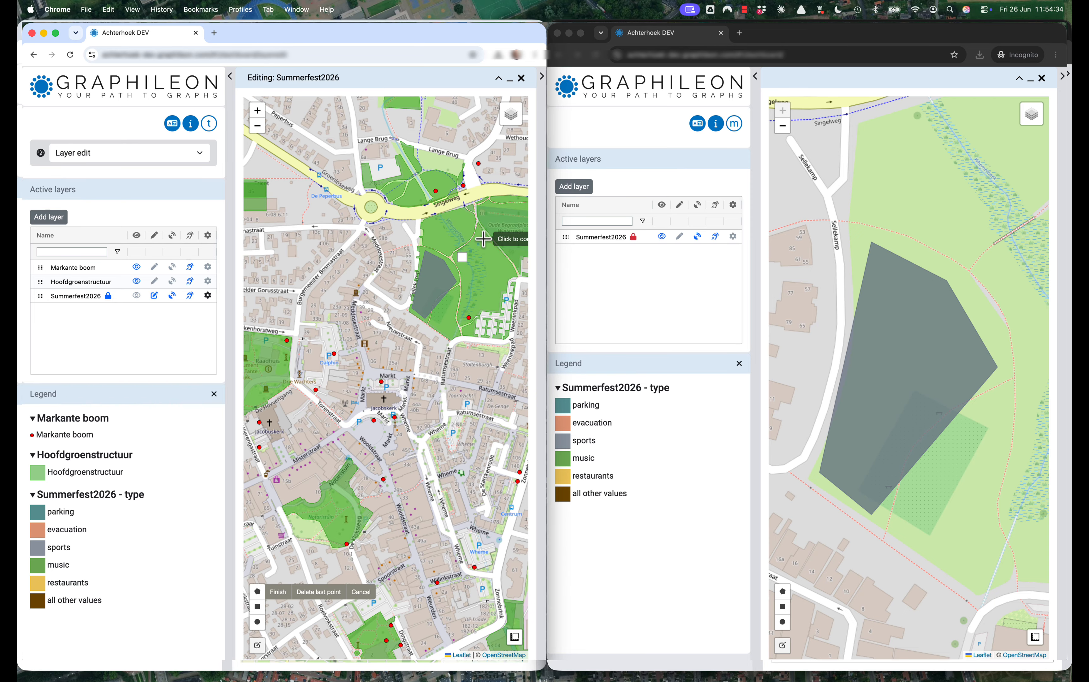
left_click(483, 238)
left_click(504, 269)
left_click(469, 295)
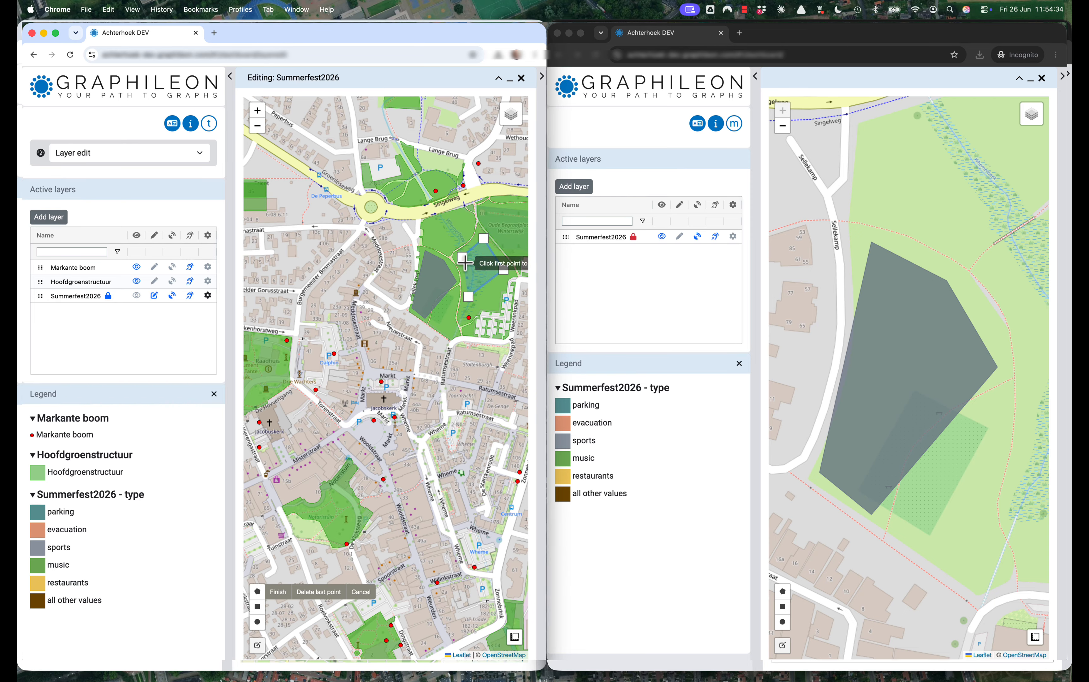
left_click(462, 257)
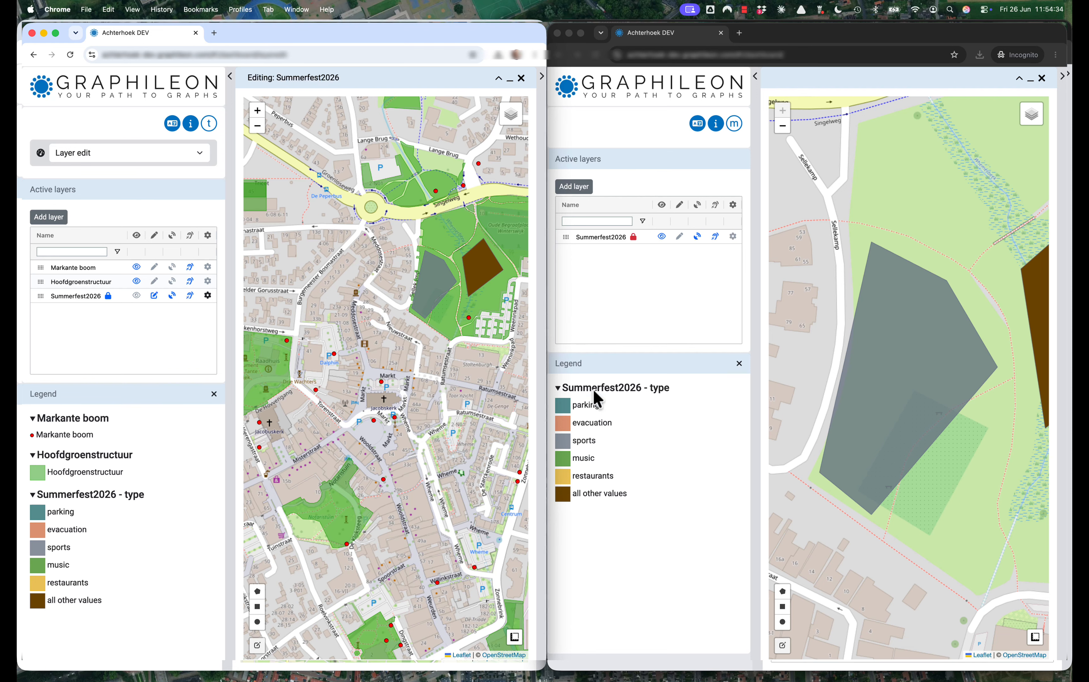
- Set the second polygon's type to restaurants in its feature data and save it
right_click(484, 271)
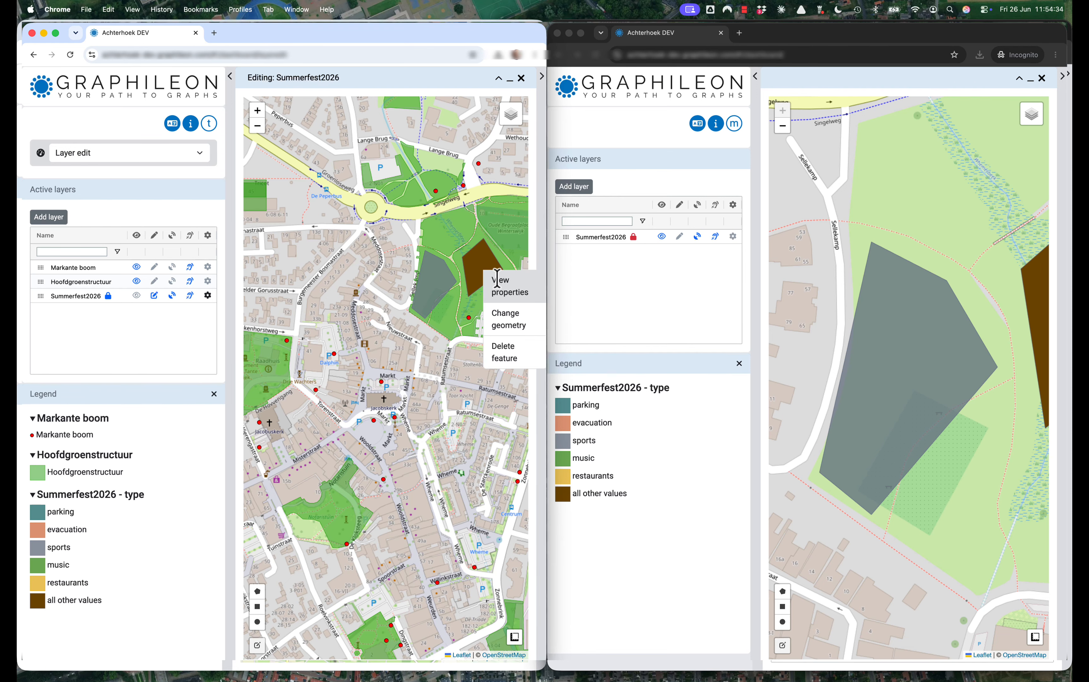
left_click(500, 284)
left_click(171, 228)
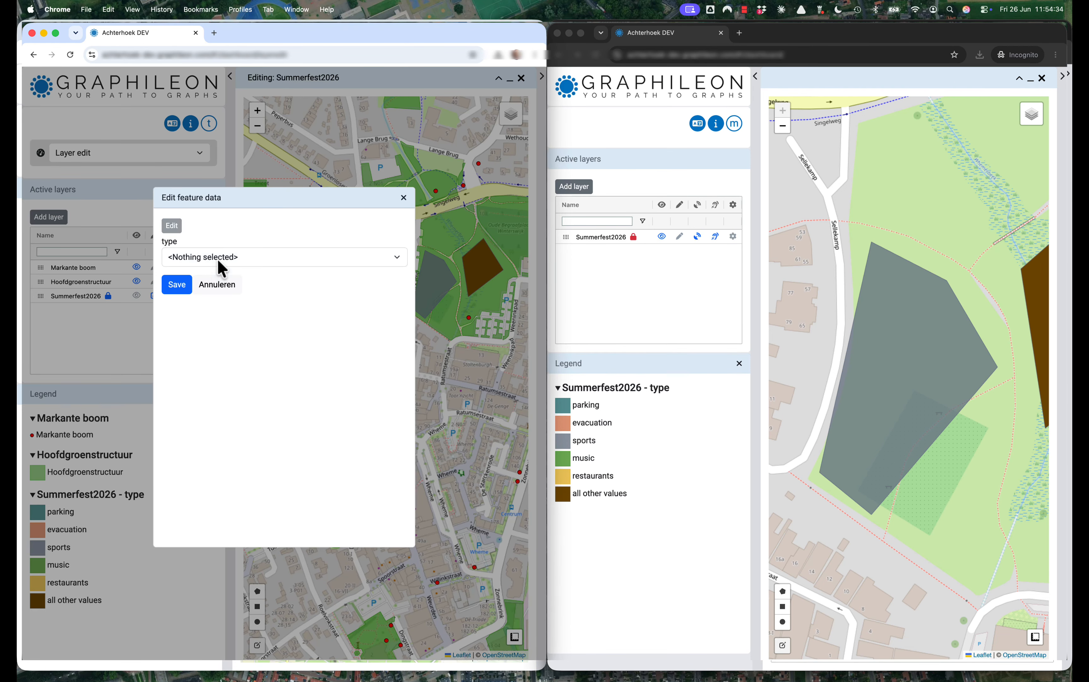
left_click(217, 258)
left_click(198, 320)
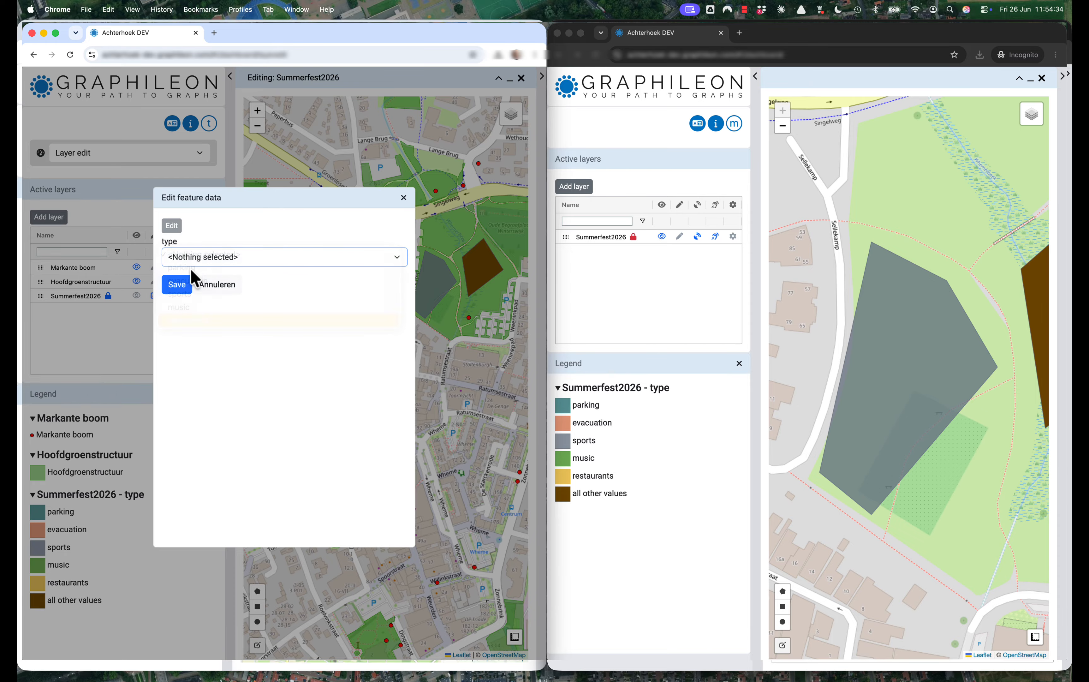
left_click(176, 288)
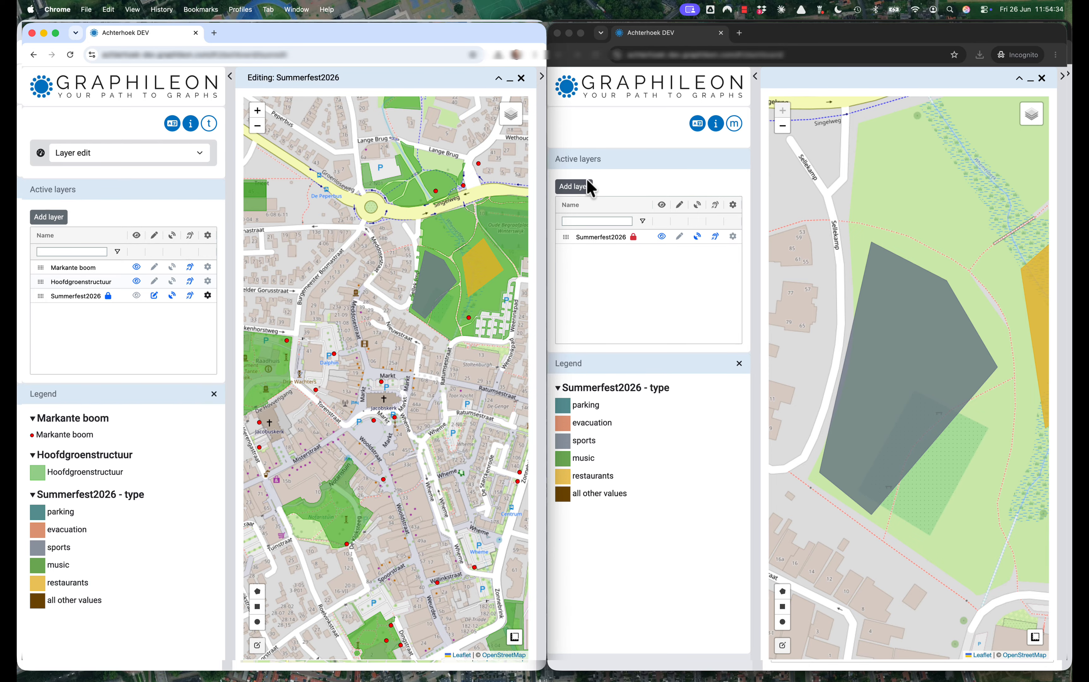
- Create a point layer named water001 with the description "water points" in the second user's session
left_click(577, 185)
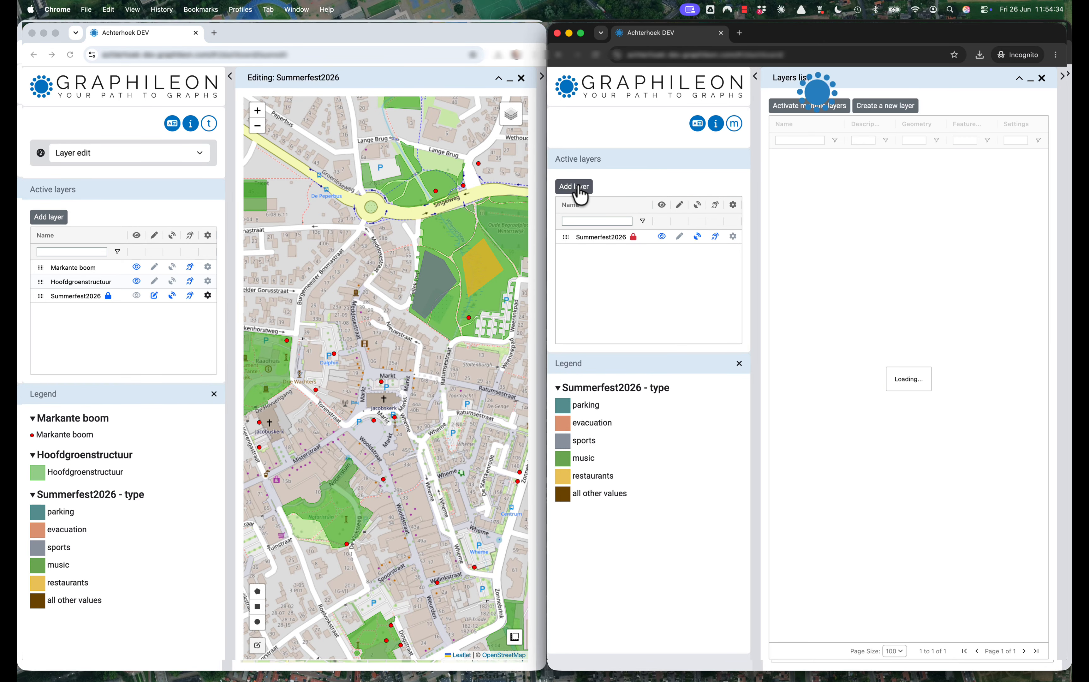
left_click(874, 108)
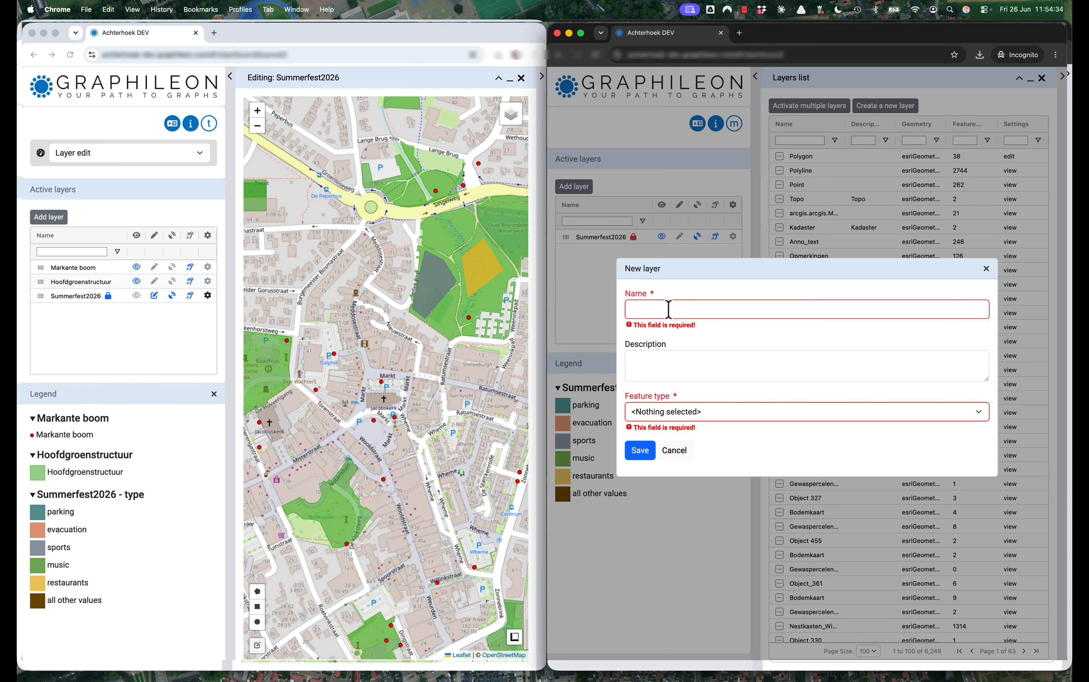
type("water001")
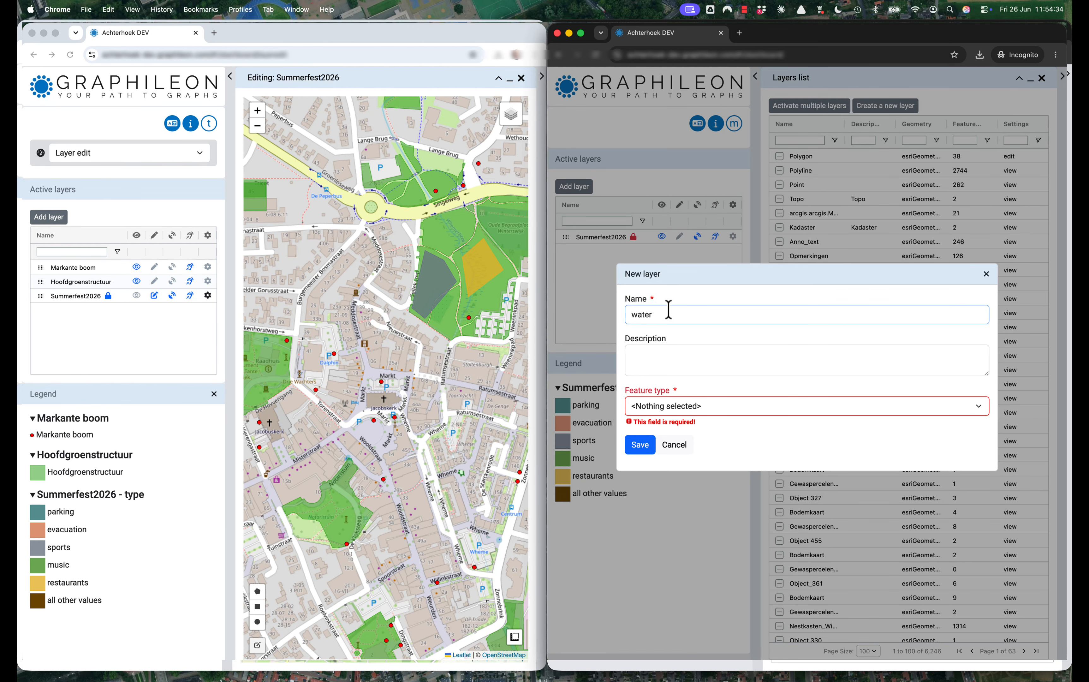
left_click(679, 353)
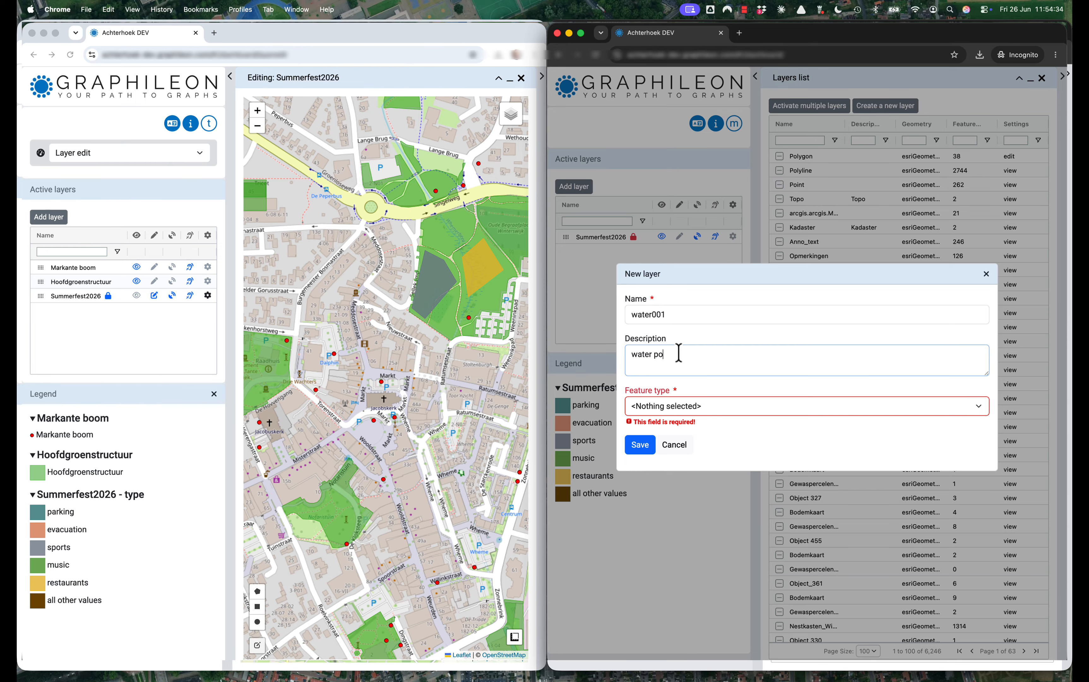
left_click(704, 406)
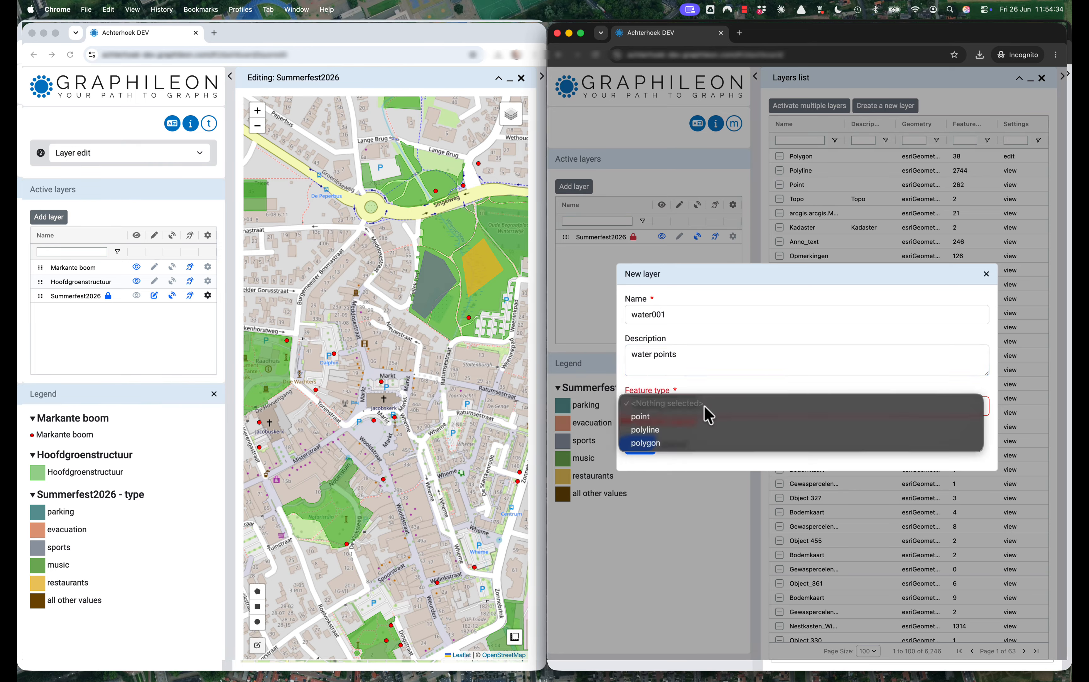
left_click(671, 419)
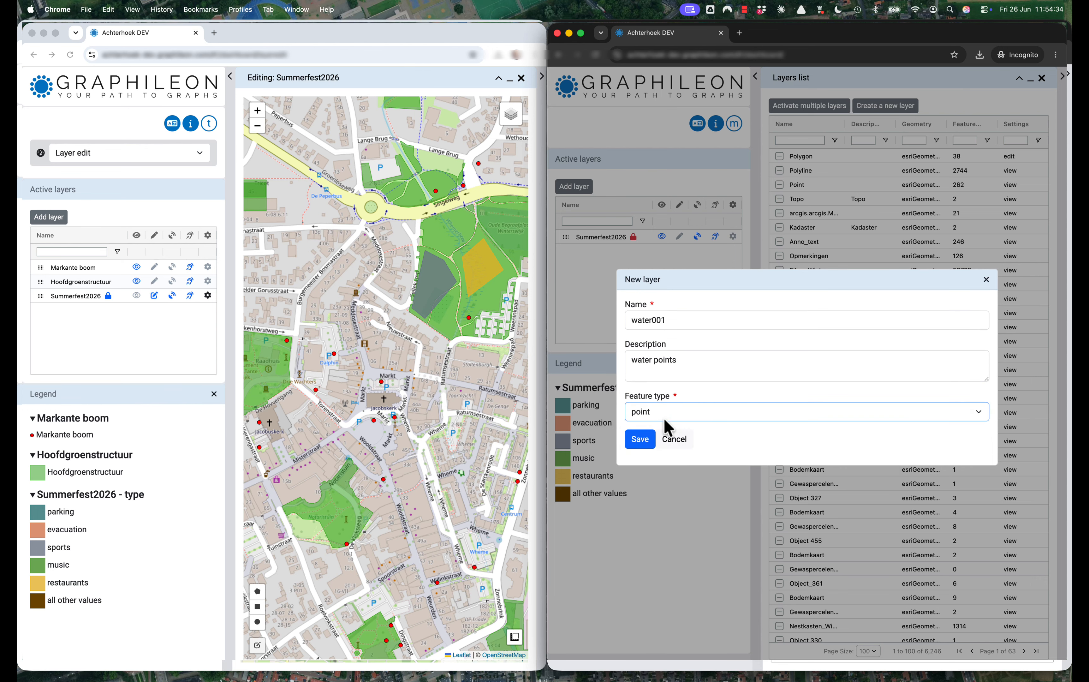
left_click(640, 439)
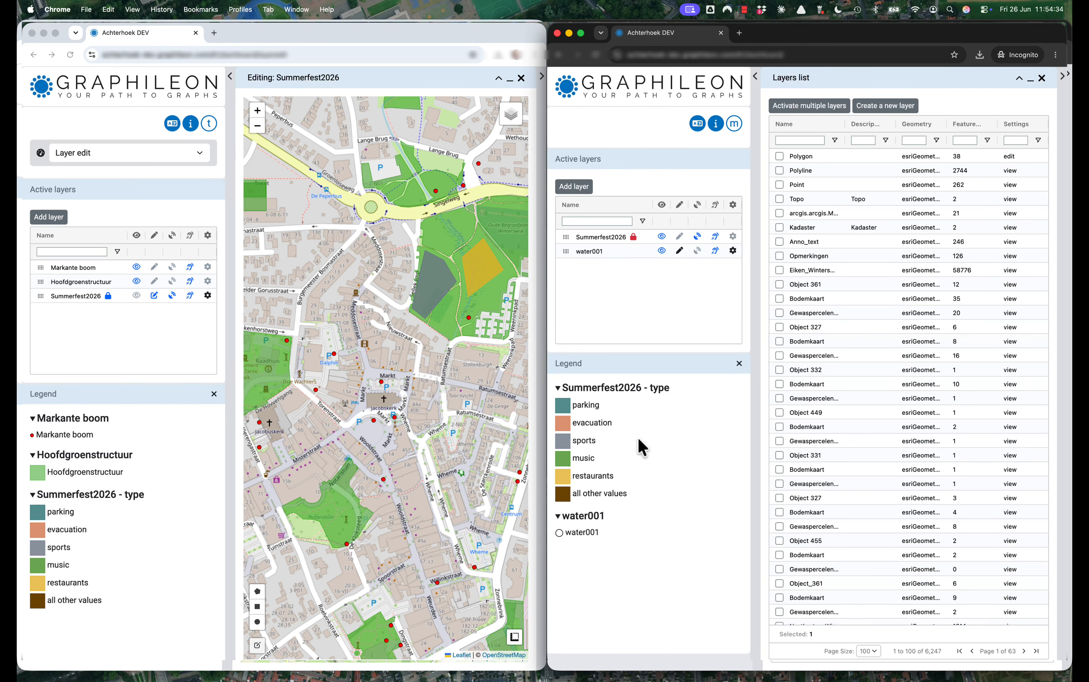
- Set water001's permissions to owner team Graphileon and viewer team Achterhoek_MapViewers, save them, and close the layer settings
left_click(733, 251)
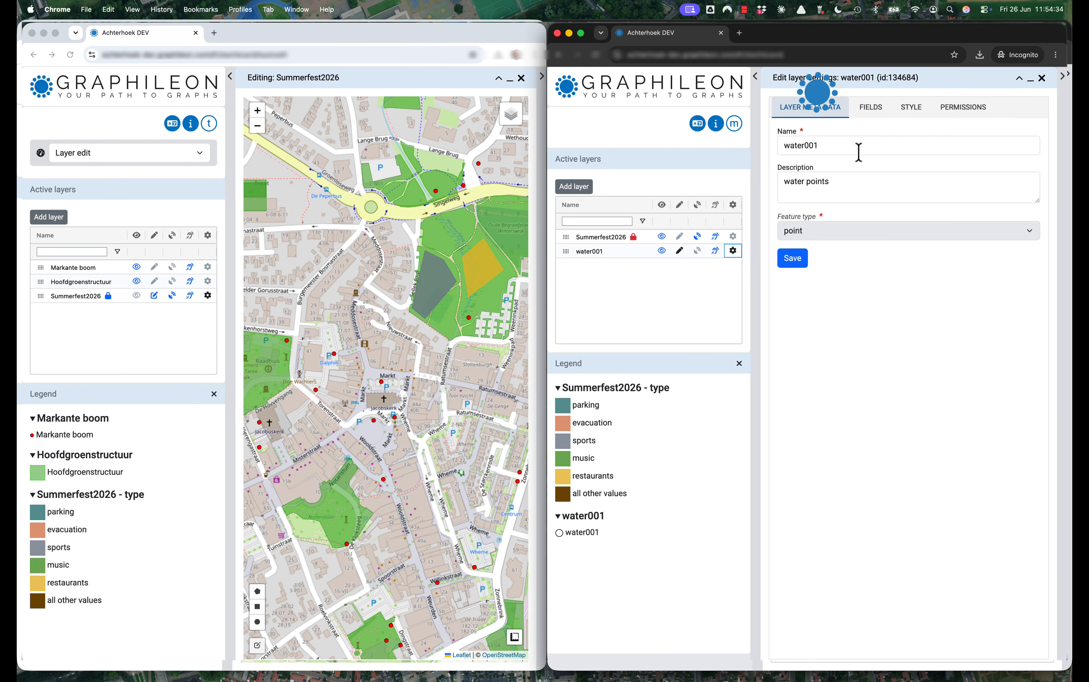
left_click(952, 112)
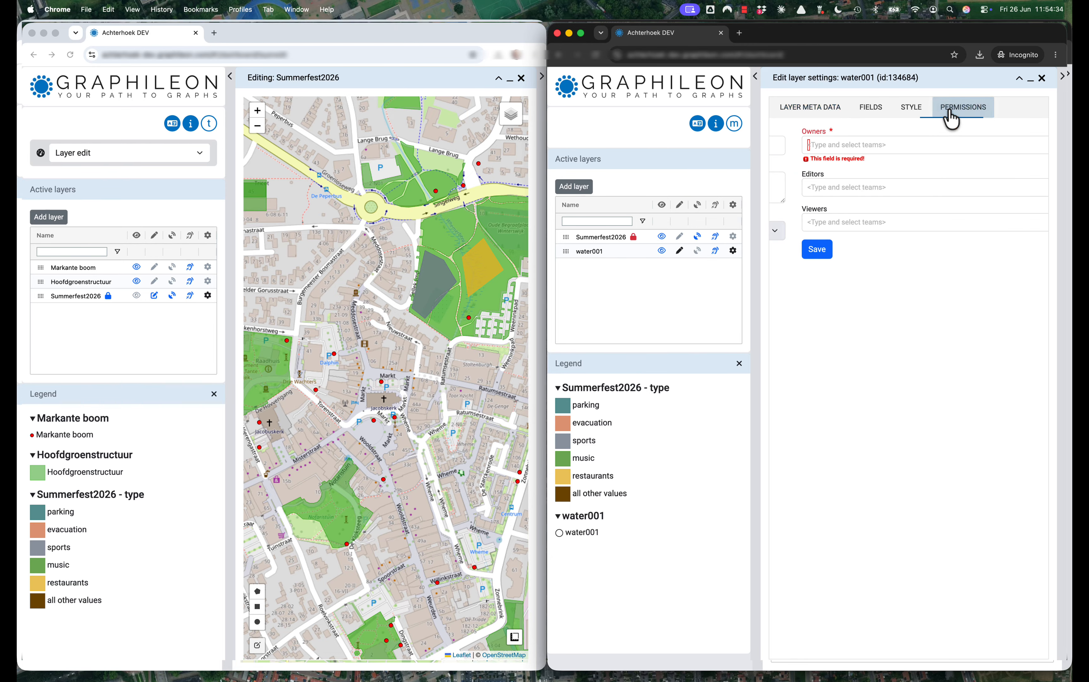
left_click(901, 140)
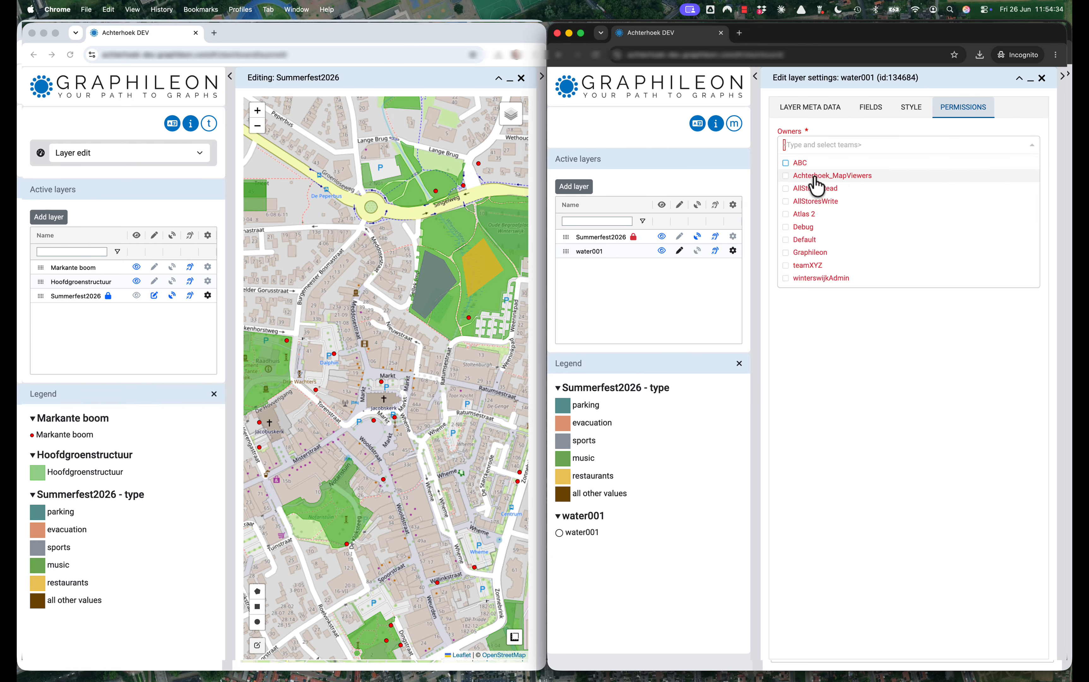
left_click(804, 254)
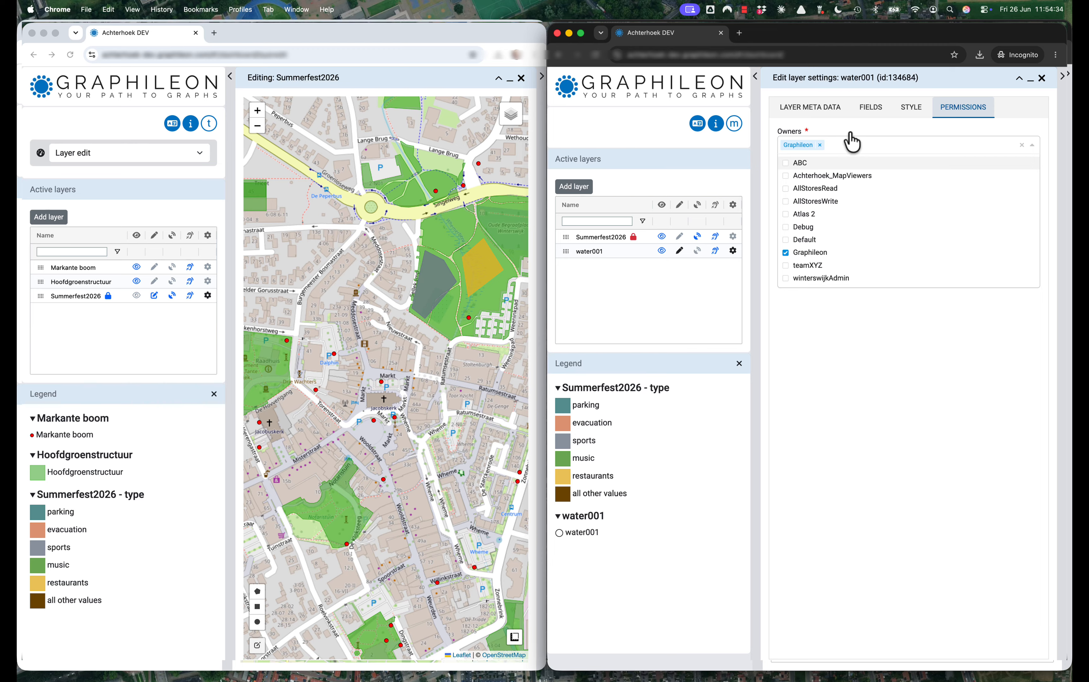
left_click(852, 142)
left_click(815, 217)
left_click(786, 246)
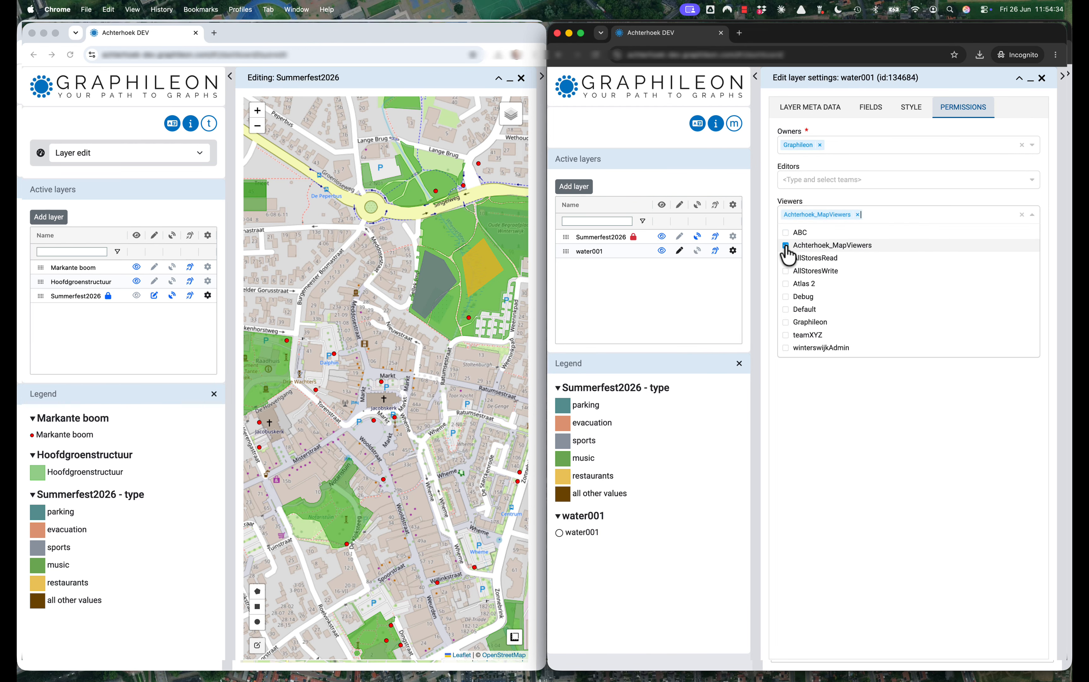
left_click(880, 210)
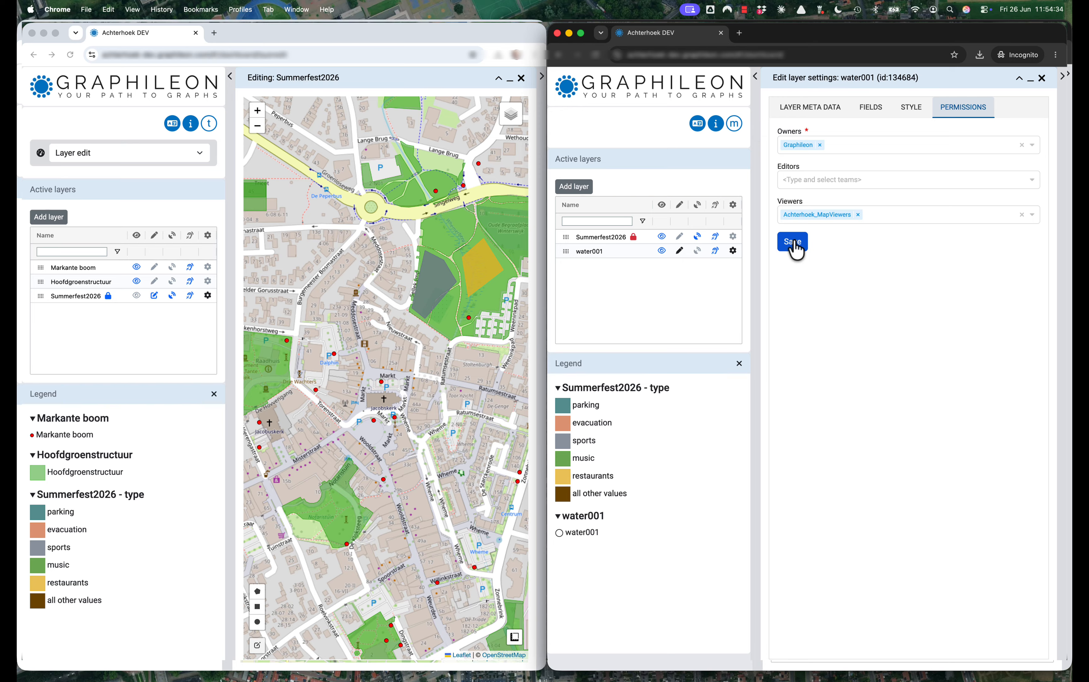
left_click(1041, 80)
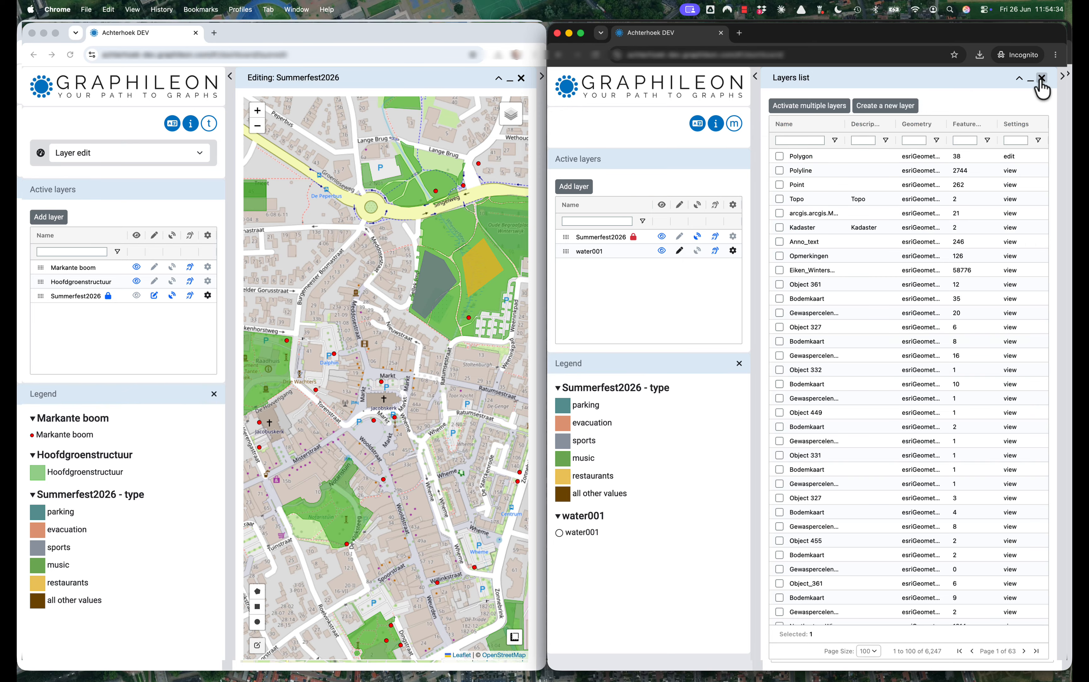
- Find water001 by filtering the layer names for "water" in the first user's session, and add it to the active layers
left_click(53, 221)
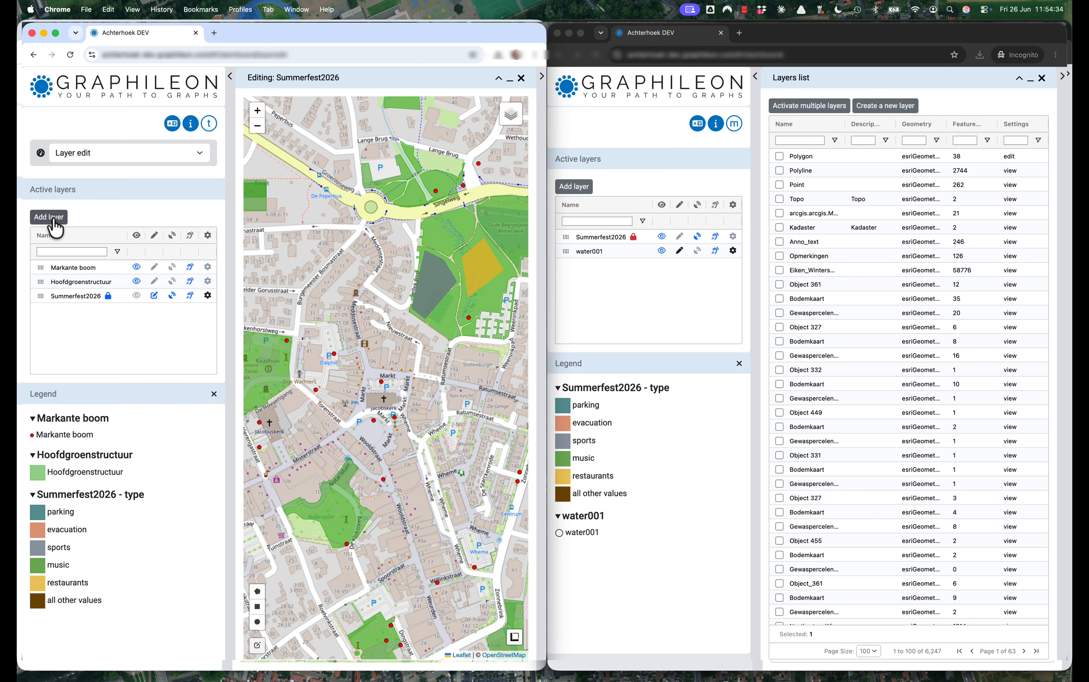
left_click(54, 223)
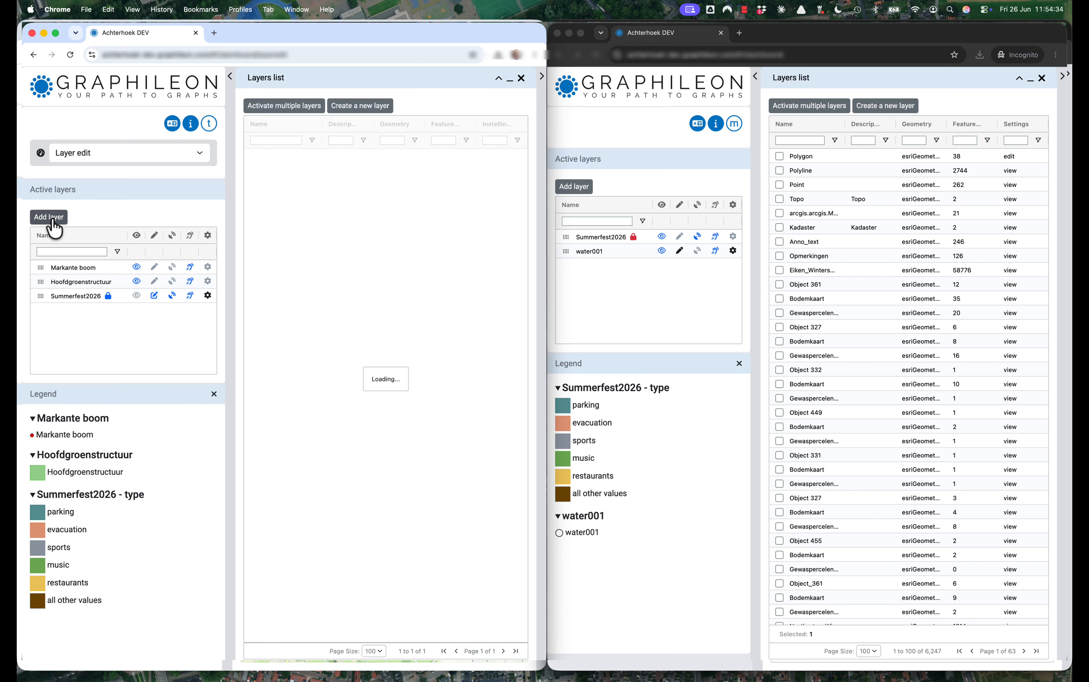
left_click(280, 140)
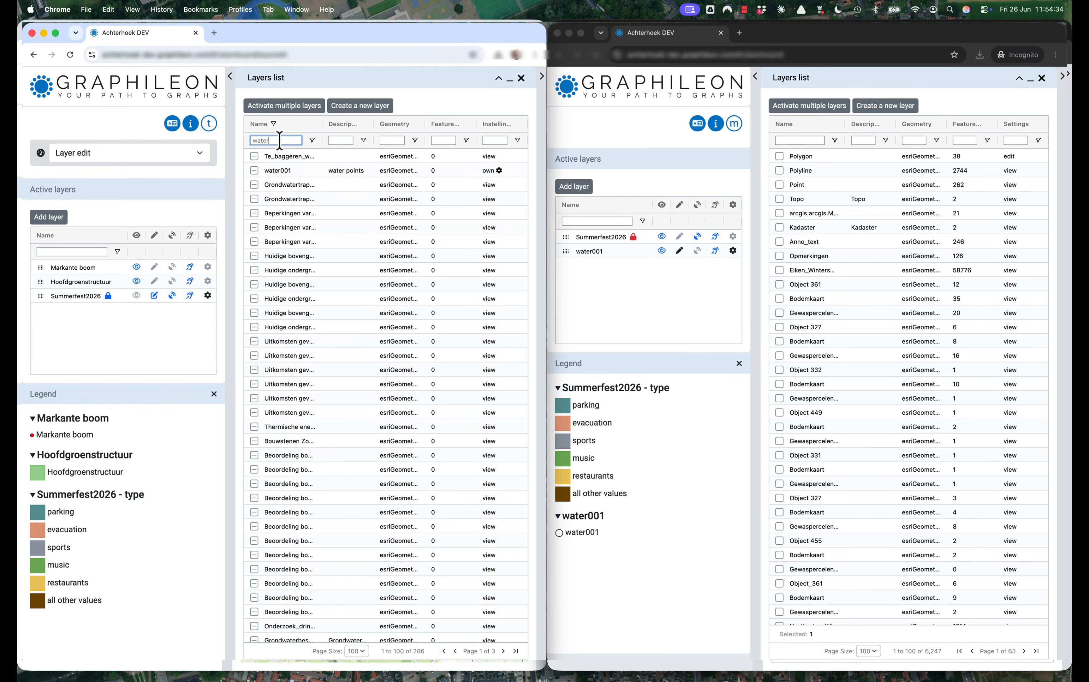
left_click(288, 173)
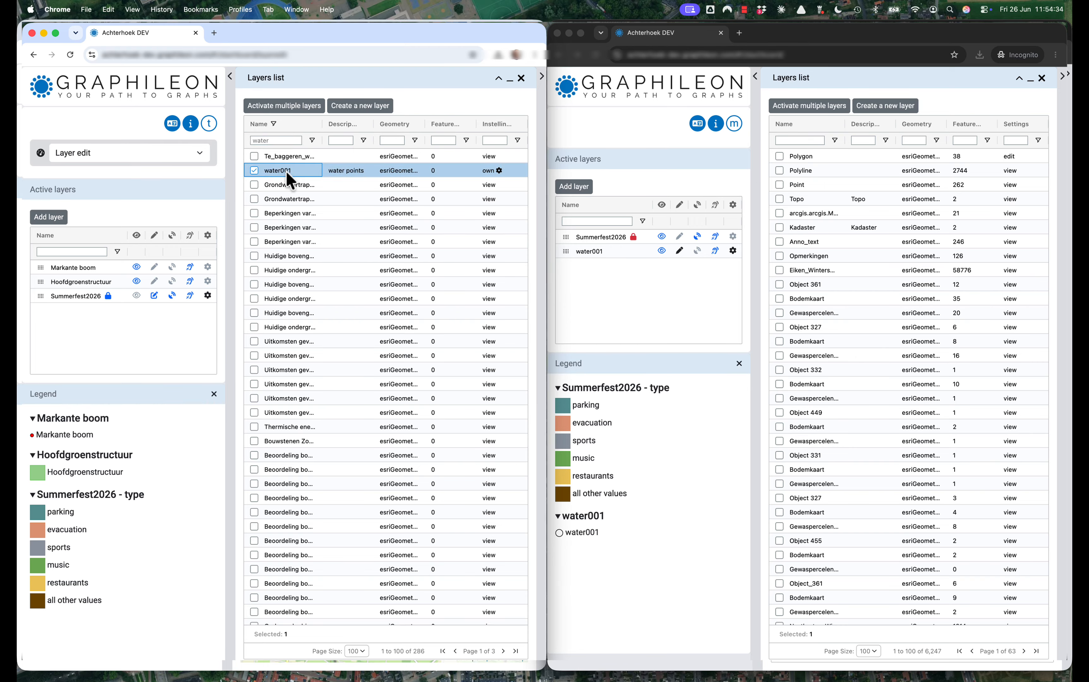
left_click(520, 80)
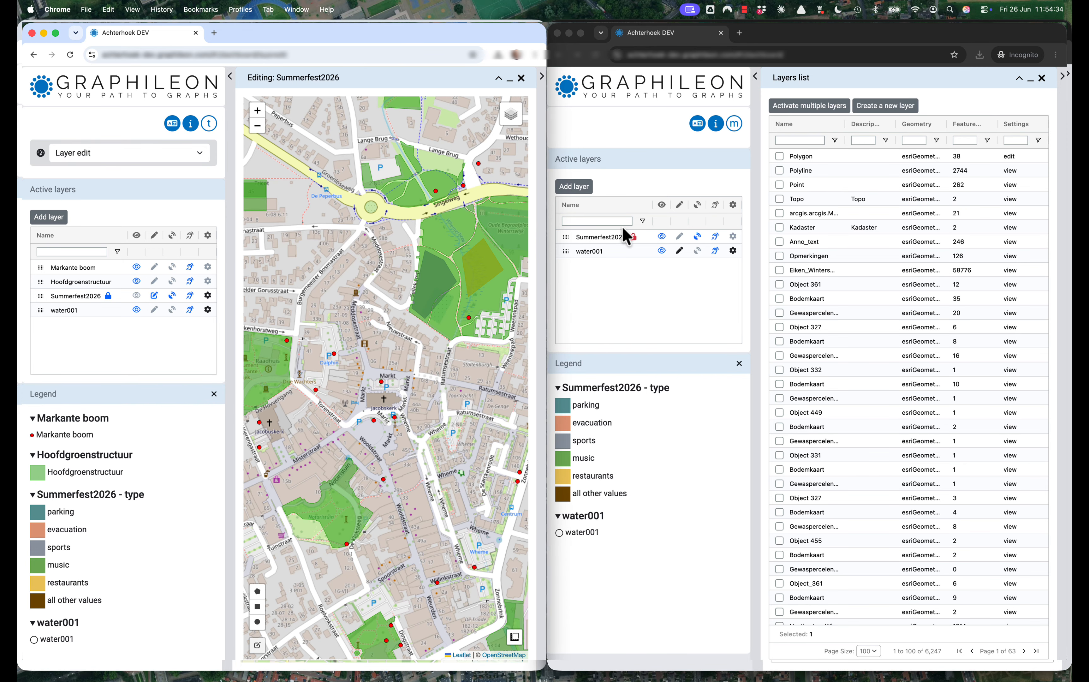
- Start editing water001 in the second user's session and switch on the layer's toggle next to editing
left_click(680, 253)
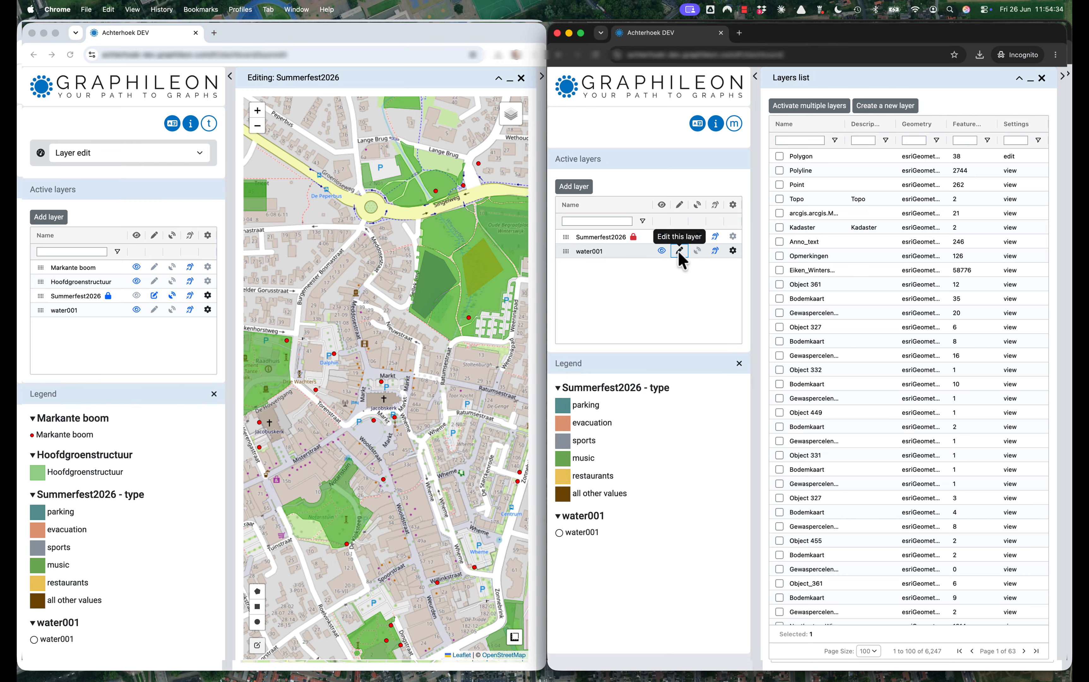
left_click(680, 251)
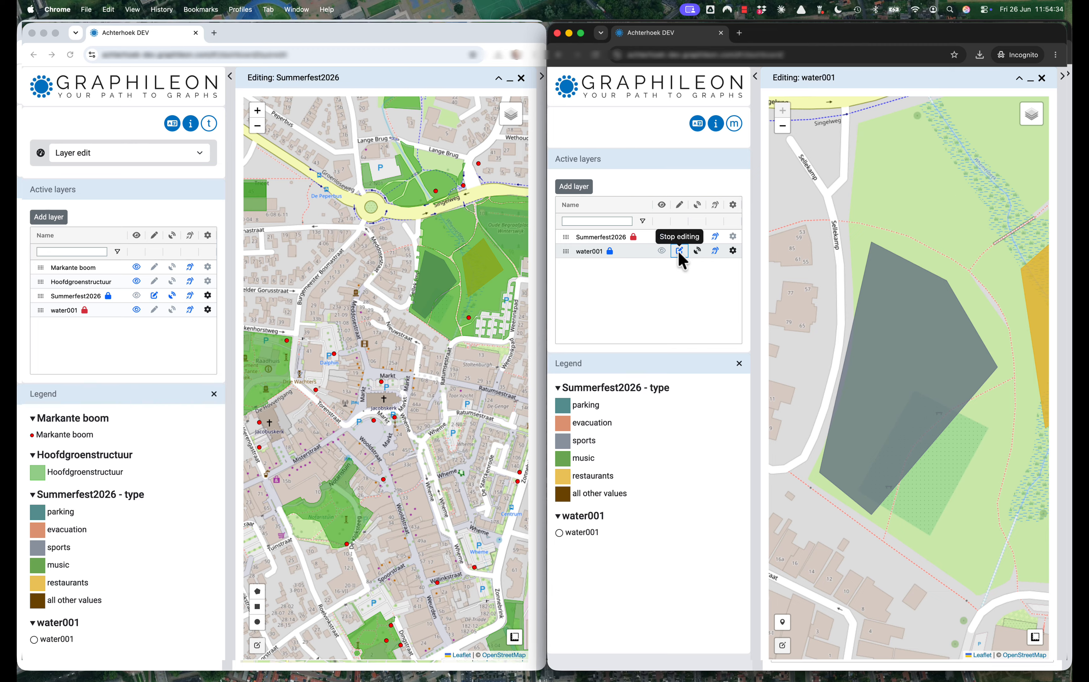
left_click(698, 251)
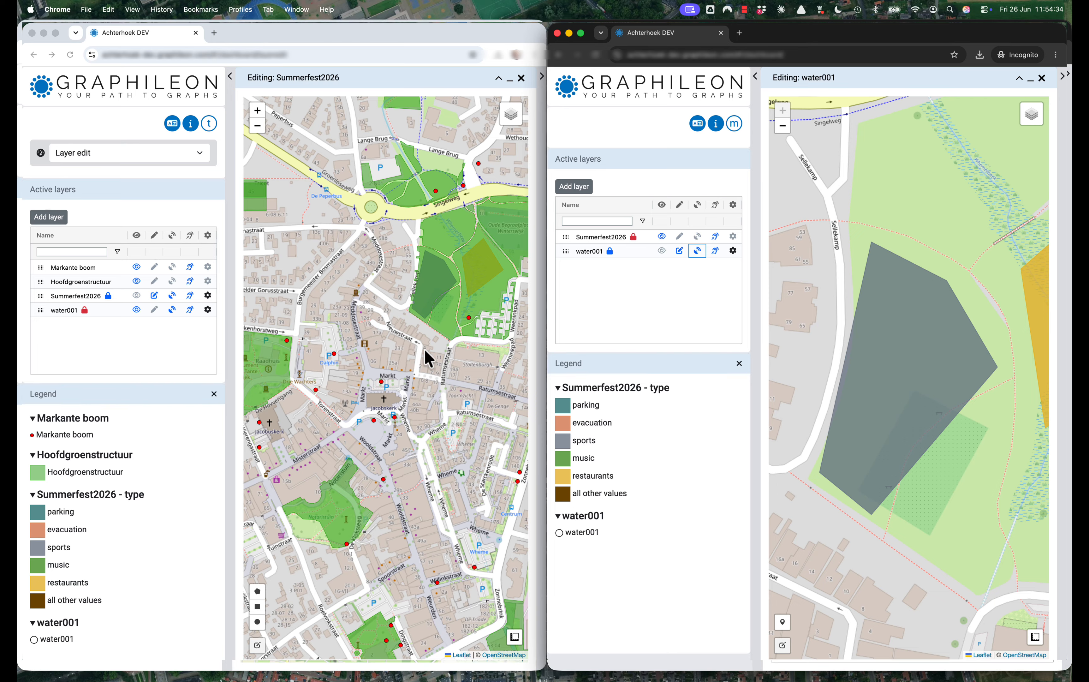
- Place four water001 points spread across the sports polygon beside Sellekamp in the second user's session
scroll(424, 348, "up", 3)
left_click(413, 402)
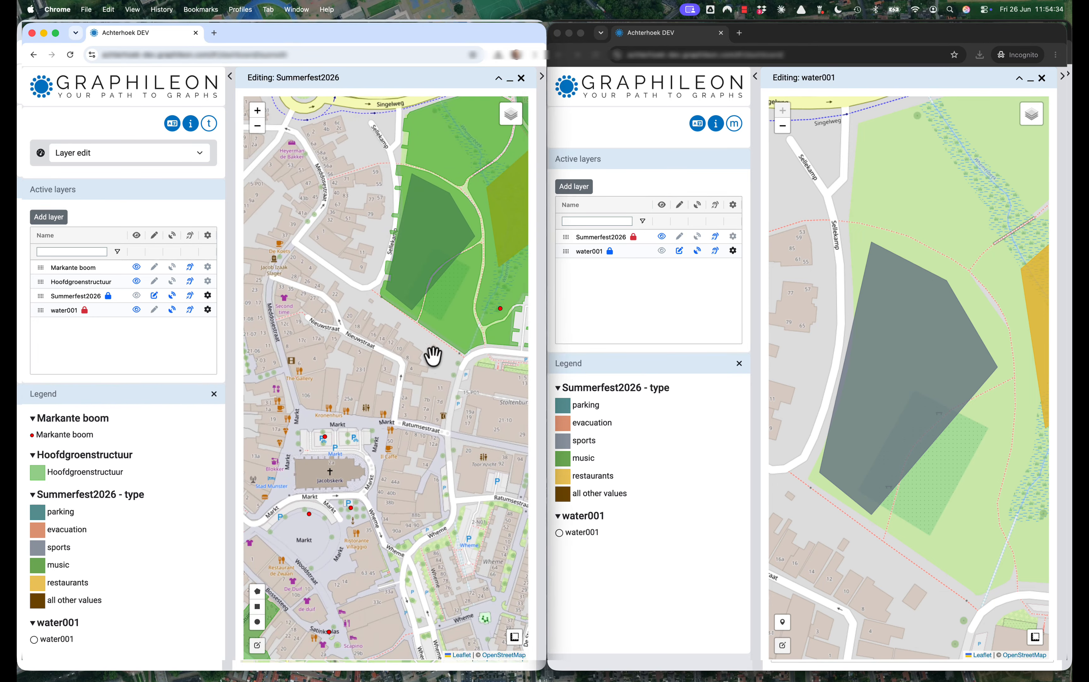
left_click_drag(433, 356, 381, 477)
left_click(578, 528)
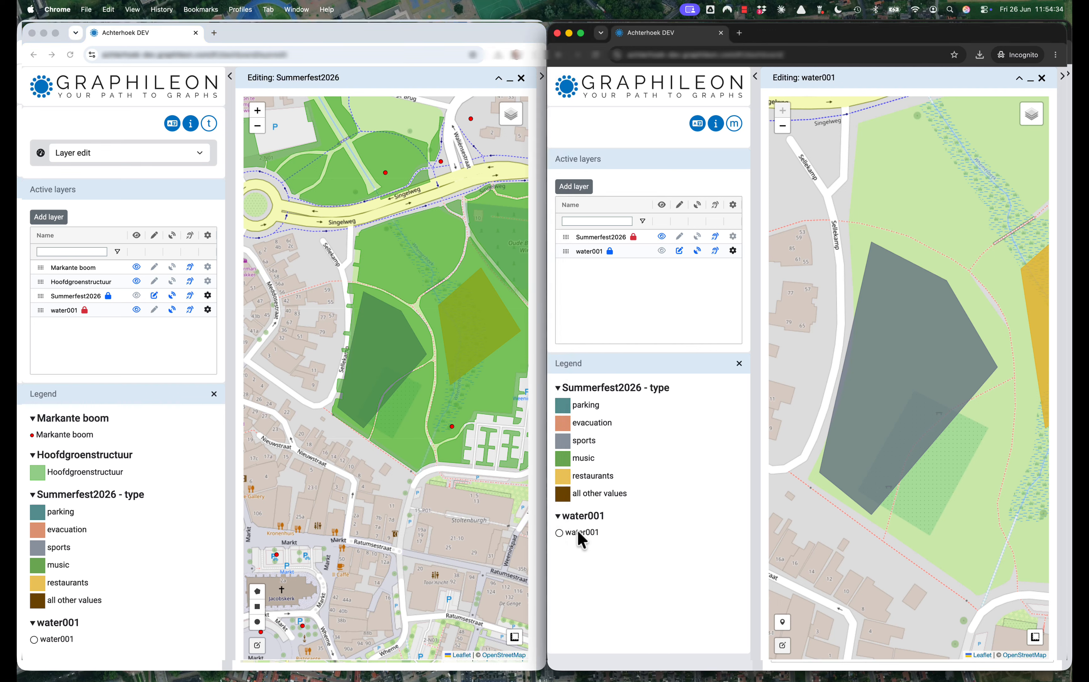
left_click(783, 626)
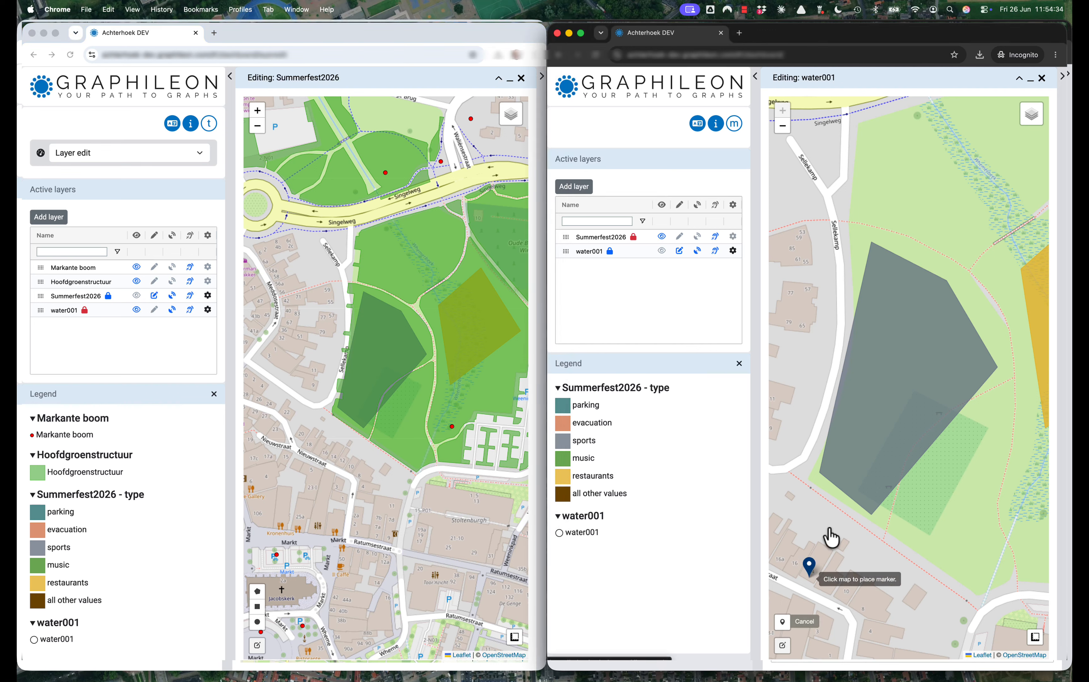
left_click(887, 302)
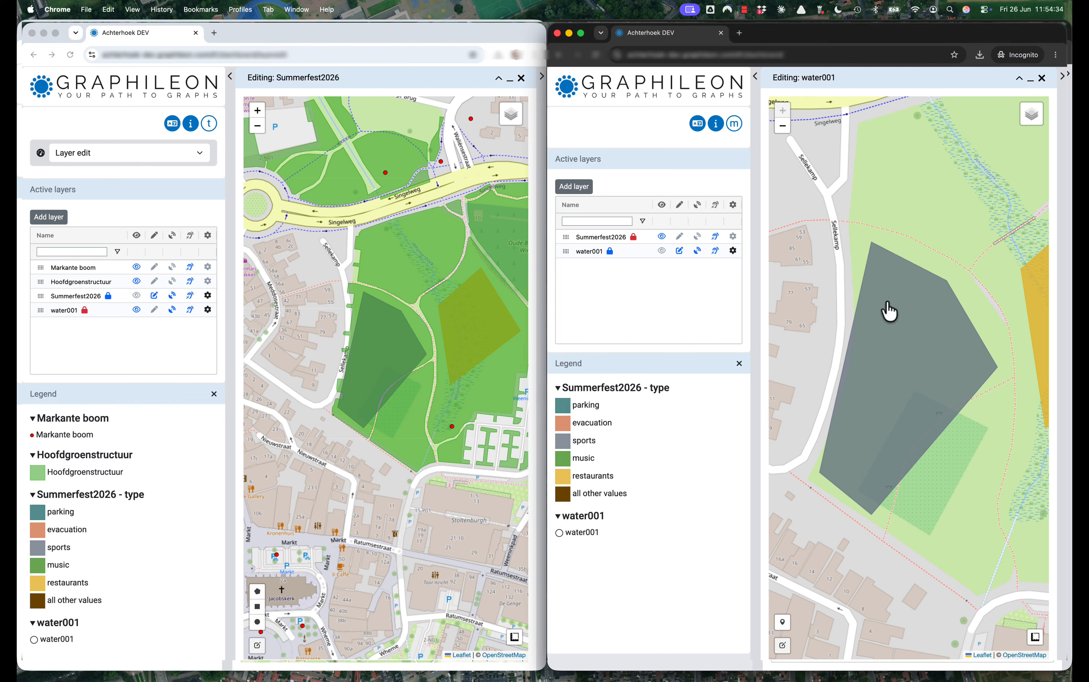
left_click(782, 625)
left_click(900, 354)
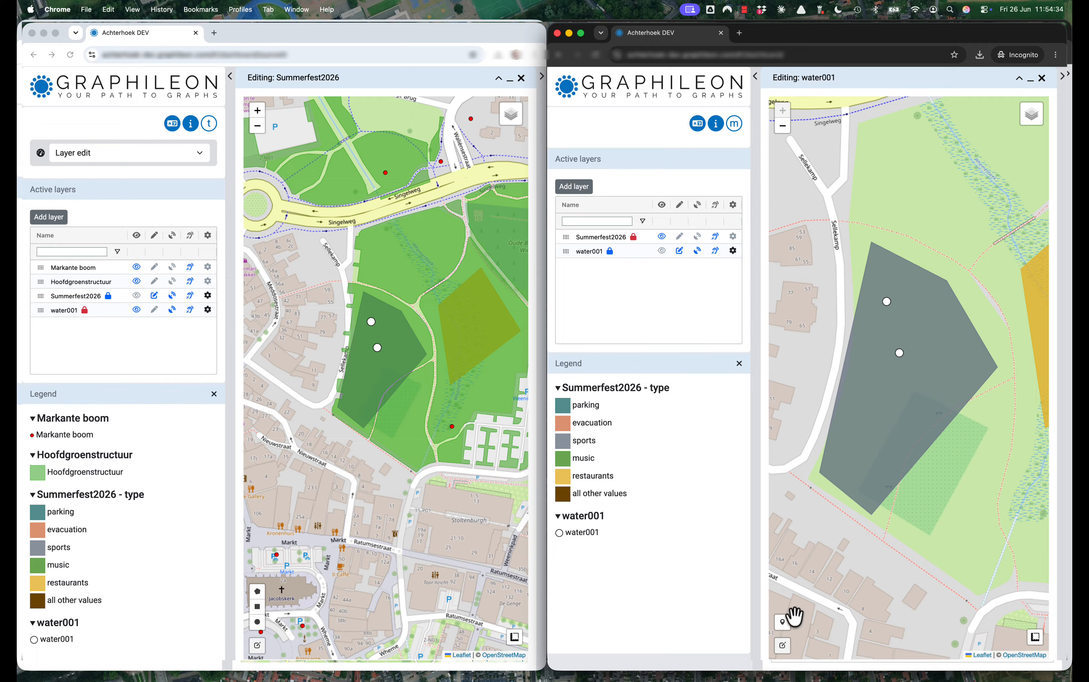
left_click(783, 626)
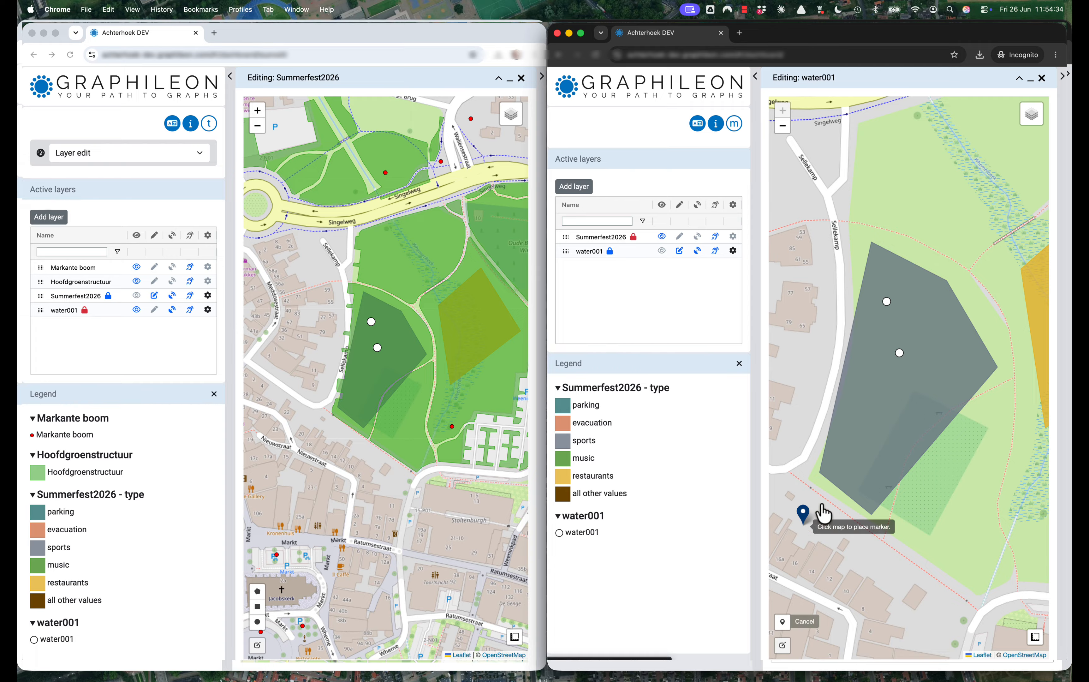
left_click(867, 399)
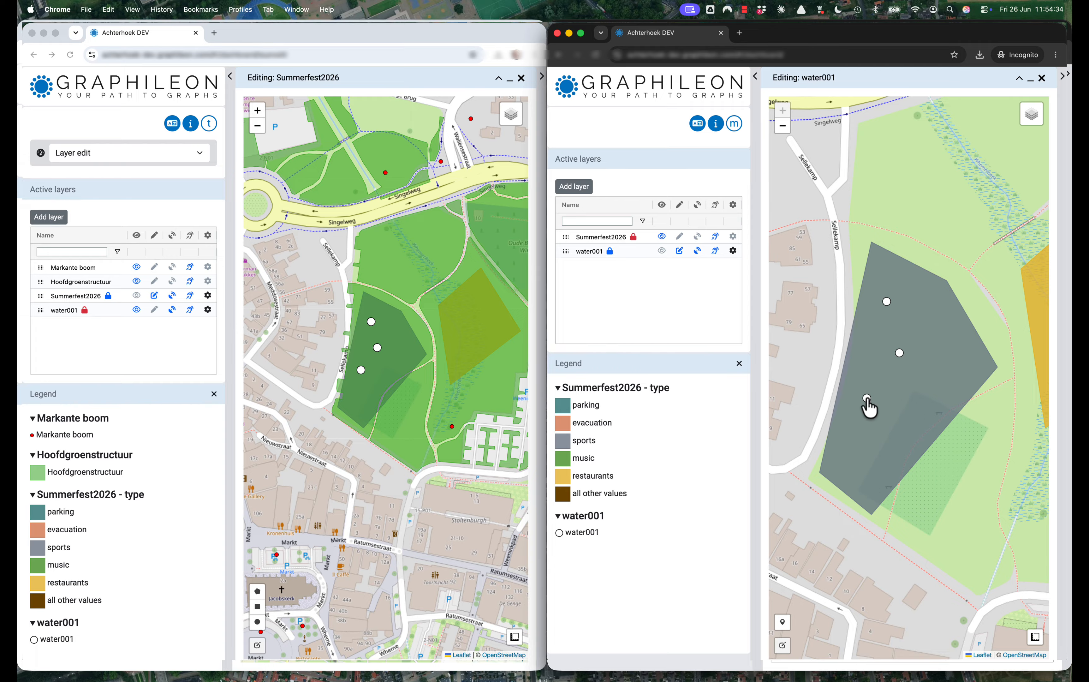
left_click(783, 623)
left_click(933, 402)
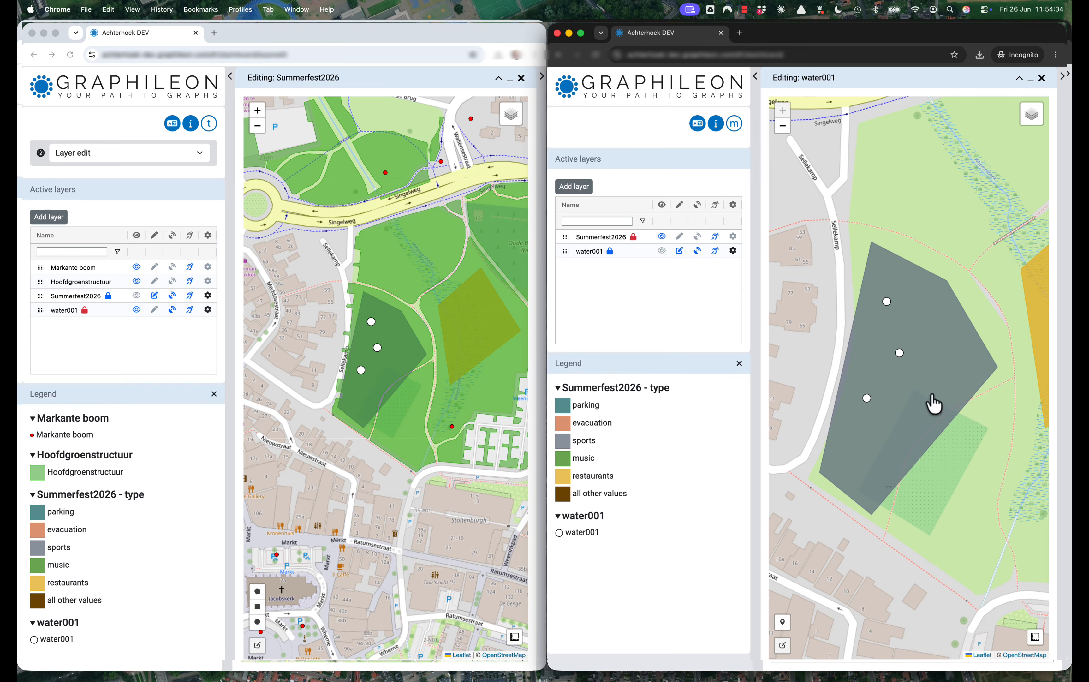